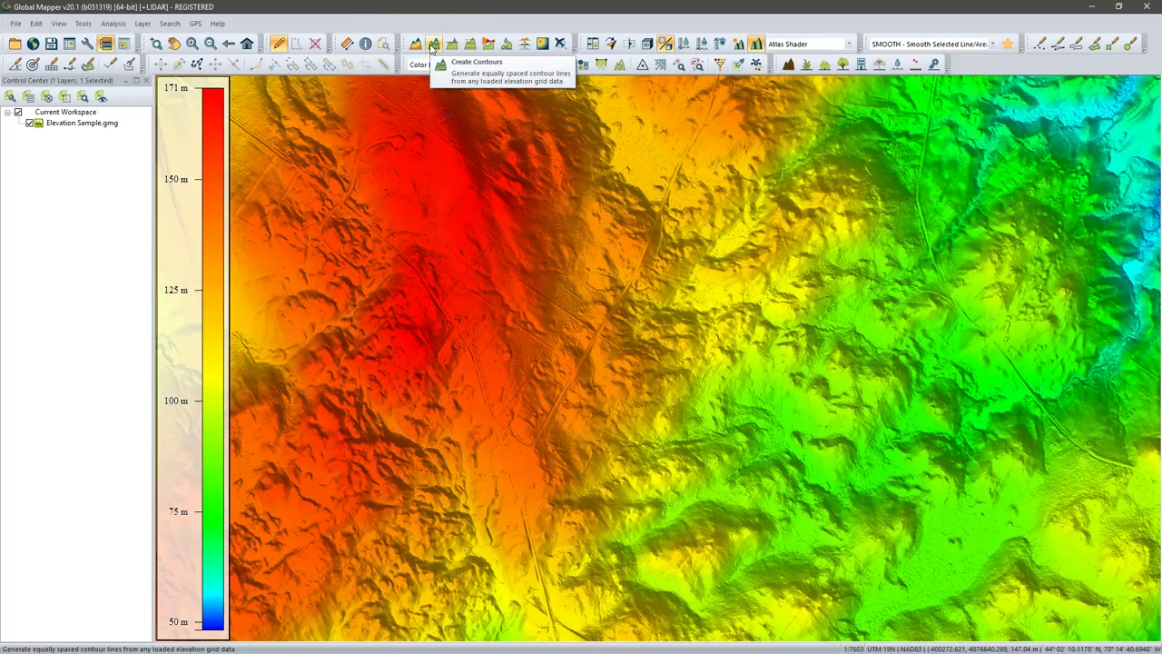
Bring up the Create Contours options and edit the 'GENERATED CONTOURS' description
click(432, 47)
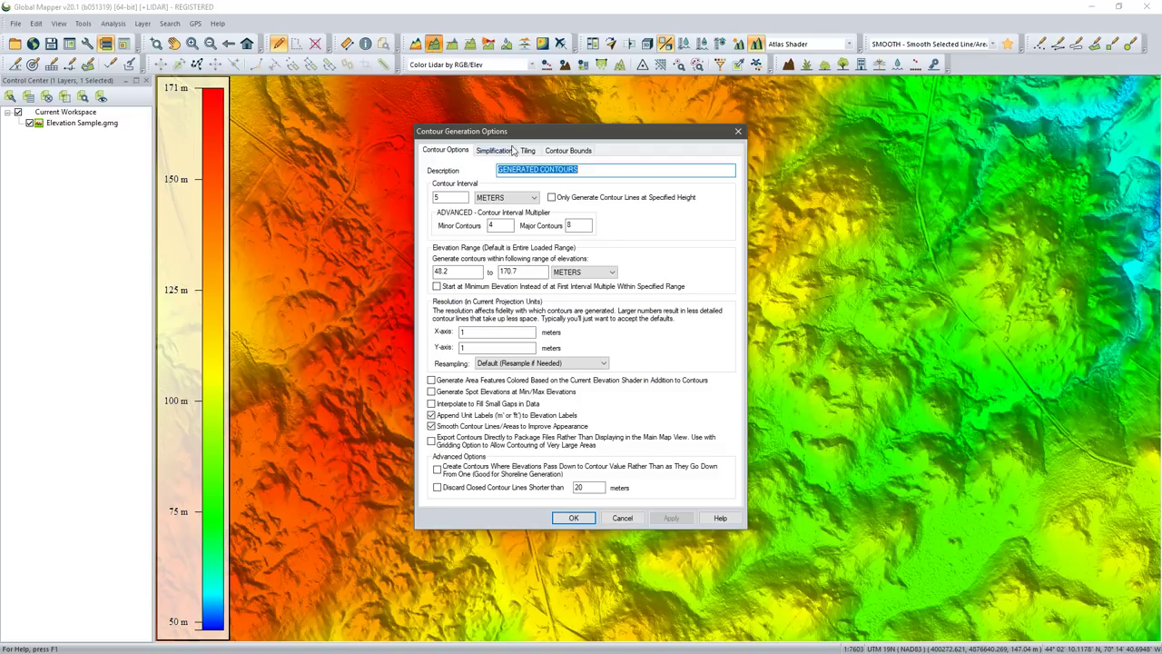
click(578, 168)
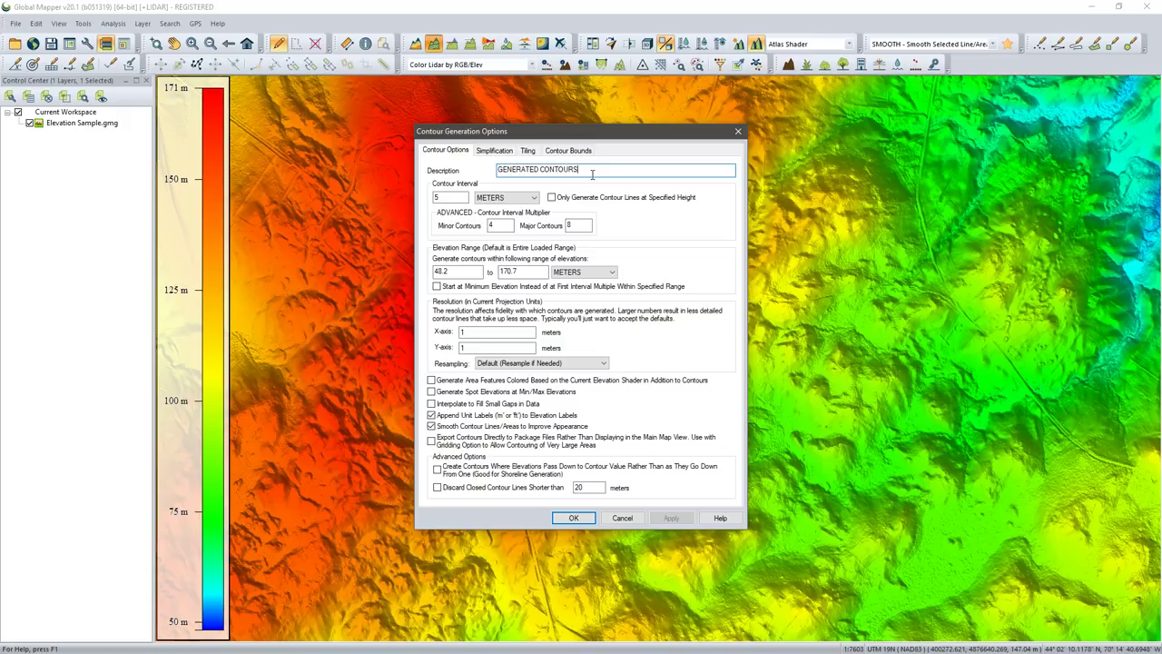
Replace the contour description 'GENERATED CONTOURS' with '5-M Contours'
key(BackSpace)
key(BackSpace)
key(BackSpace)
key(BackSpace)
key(BackSpace)
key(BackSpace)
key(BackSpace)
key(BackSpace)
key(BackSpace)
key(BackSpace)
key(BackSpace)
key(BackSpace)
key(BackSpace)
key(BackSpace)
key(BackSpace)
key(BackSpace)
key(BackSpace)
key(BackSpace)
text(5-M Contours)
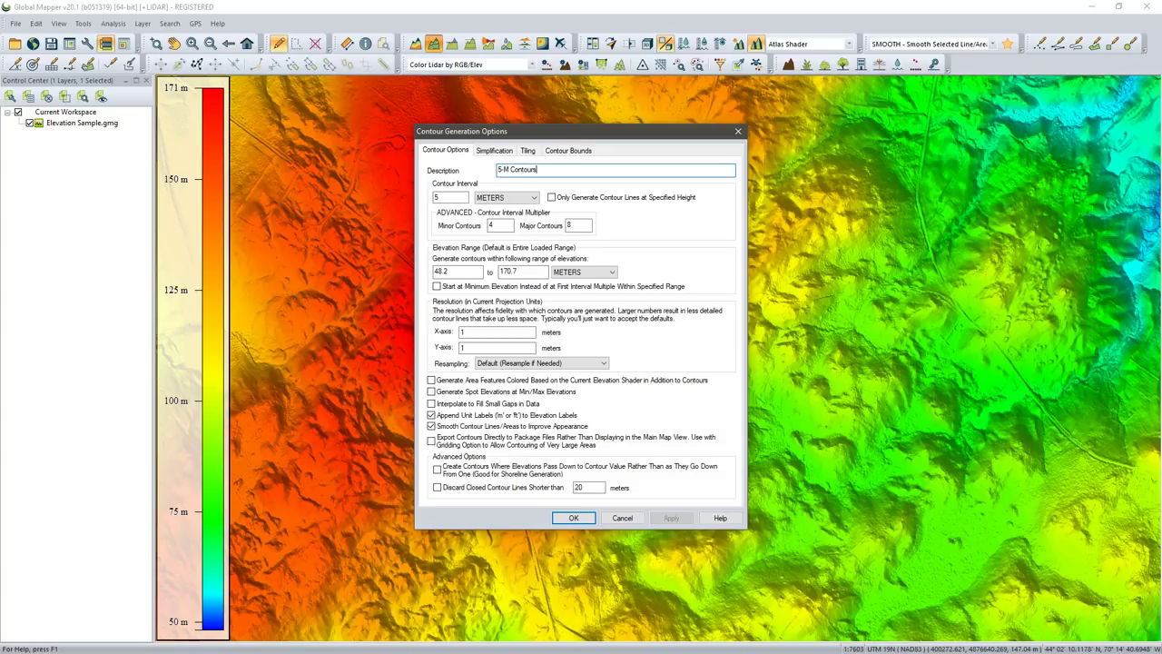
click(491, 226)
click(576, 220)
click(533, 271)
click(474, 271)
click(518, 272)
Enable 'Generate Spot Elevations at Min/Max Elevations' for the 5-M Contours run
click(431, 391)
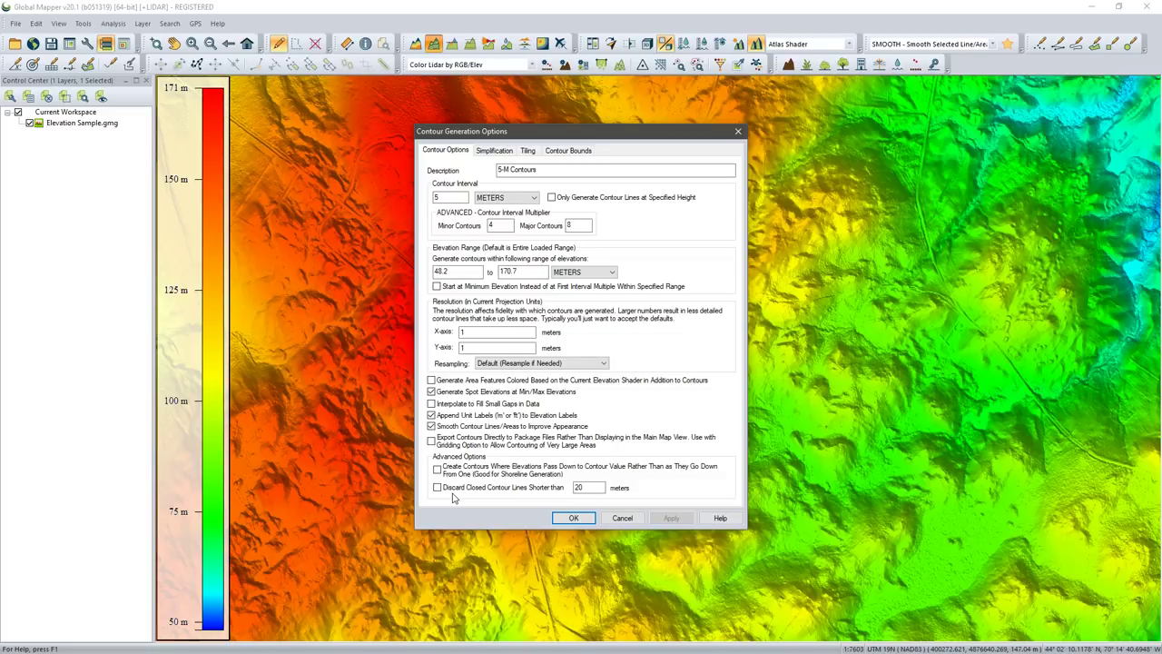
Generate the 5-M Contours layer and hide the Elevation Sample.gmg grid
click(564, 520)
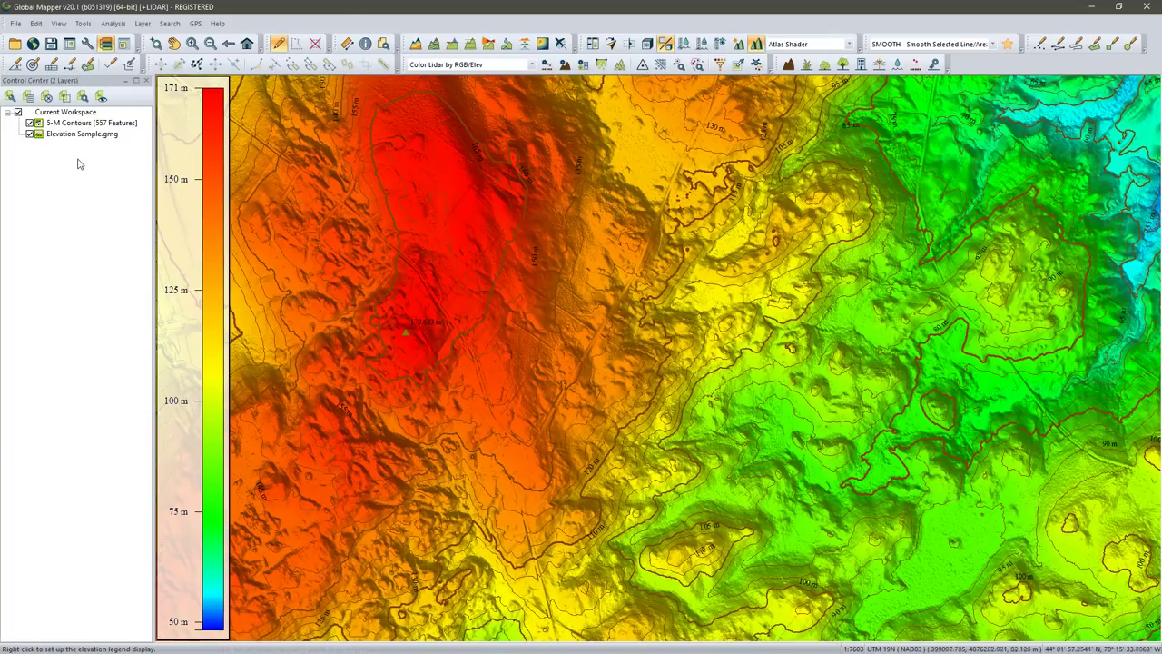
click(30, 134)
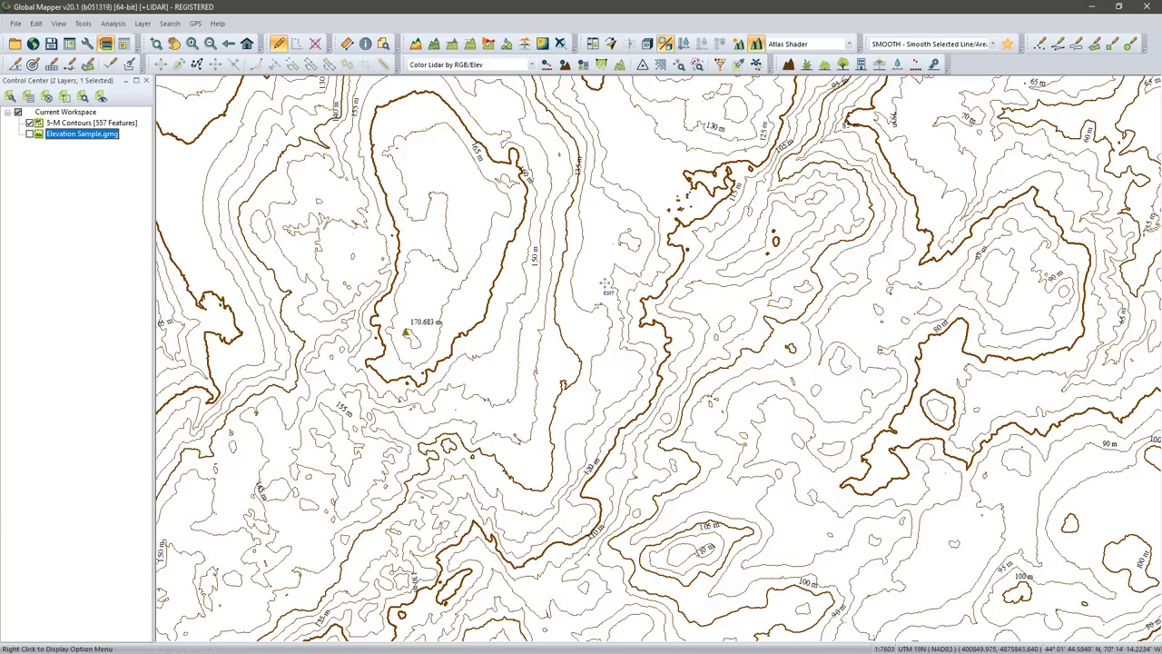
Select the 130 m contour line and apply SMOOTH - Smooth Selected Line/Area Feature(s)
click(615, 281)
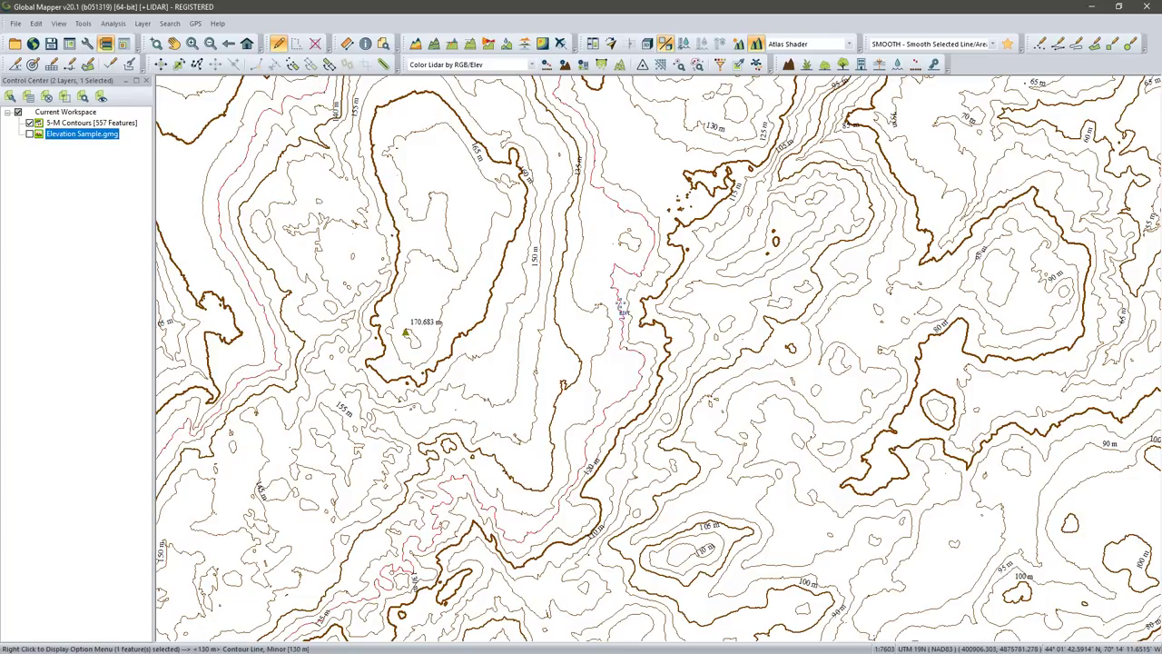
click(621, 303)
right_click(723, 252)
mouse_move(859, 424)
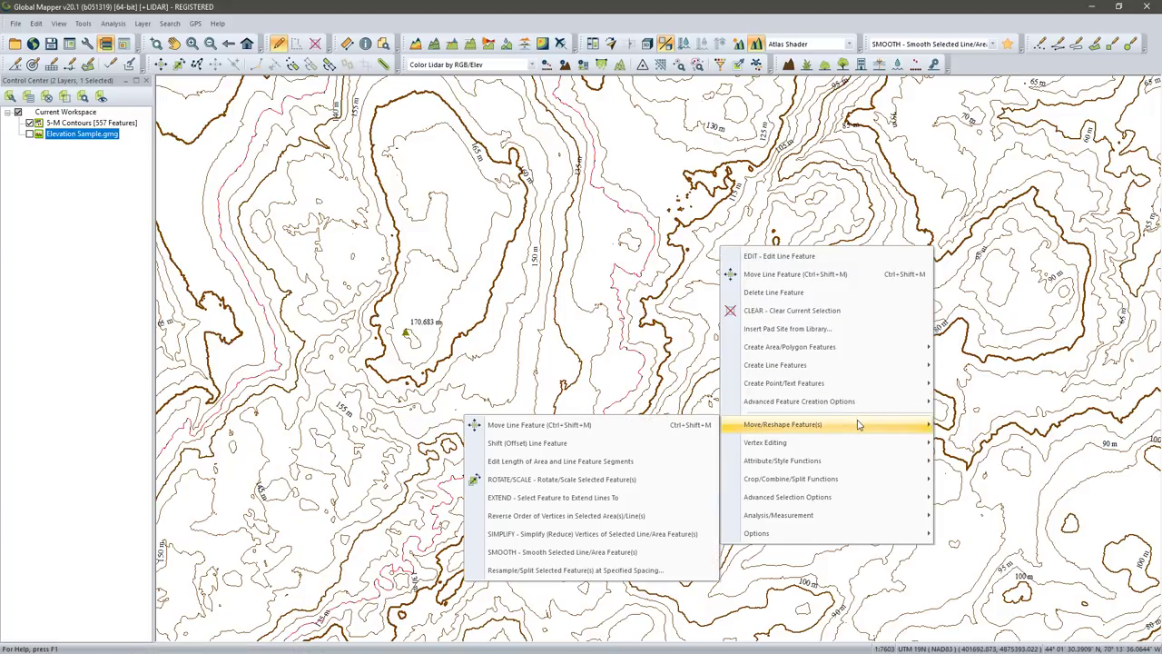
click(629, 553)
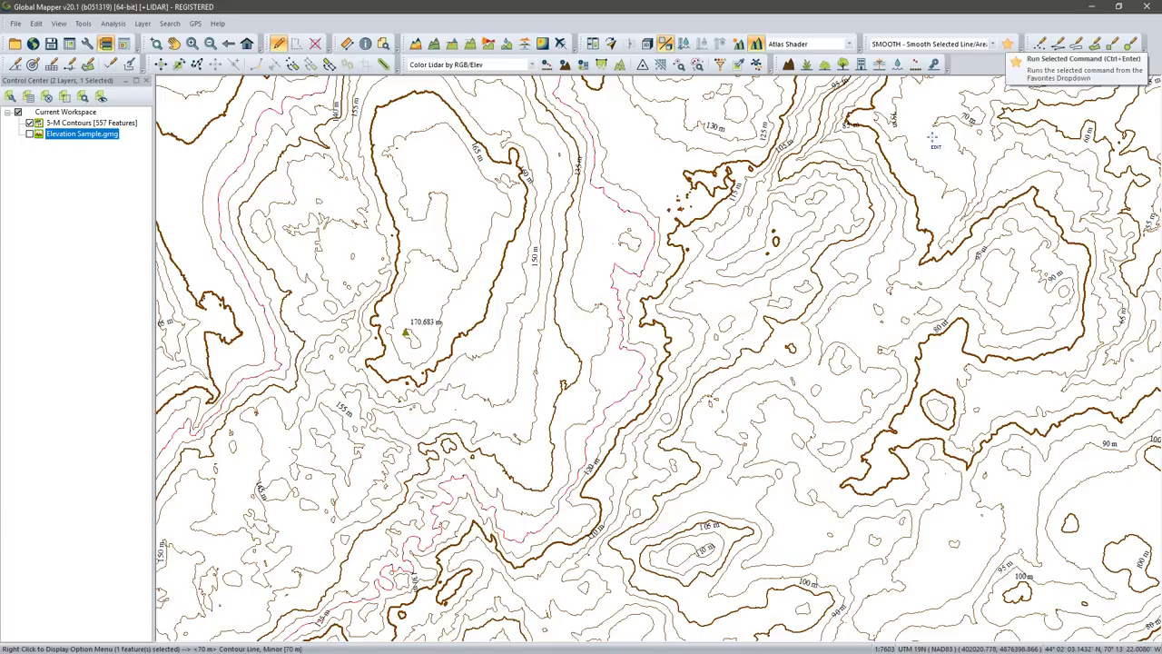
Rerun the SMOOTH favourite command on two more upper-right contour lines
click(1007, 45)
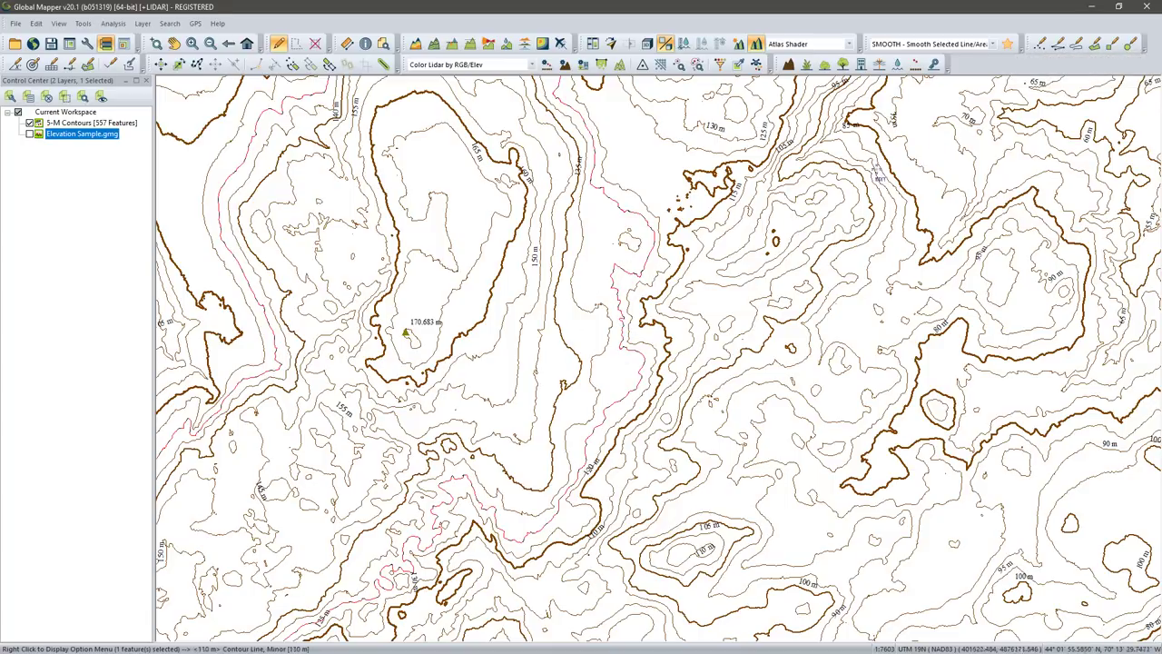
click(1008, 45)
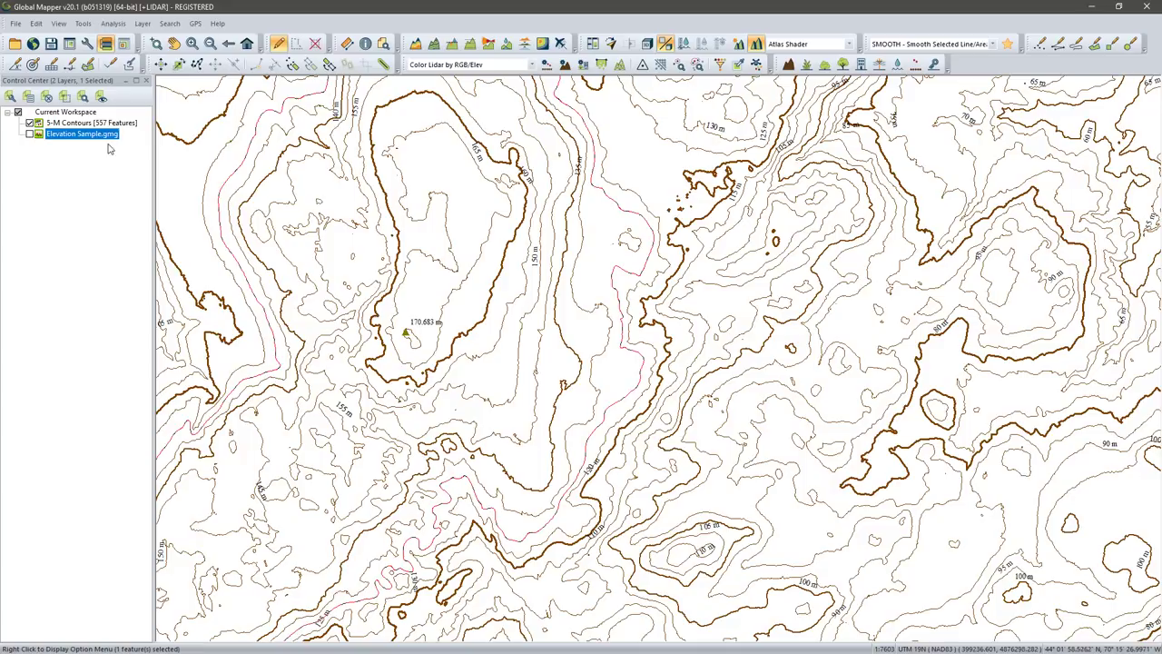
click(30, 135)
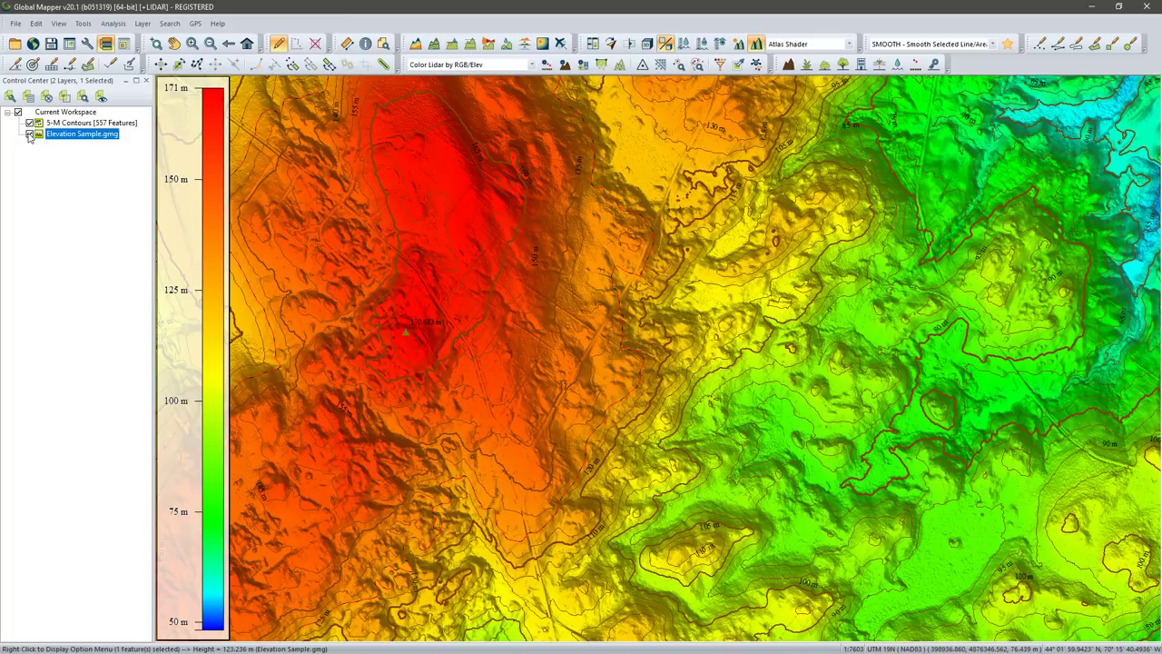
click(29, 134)
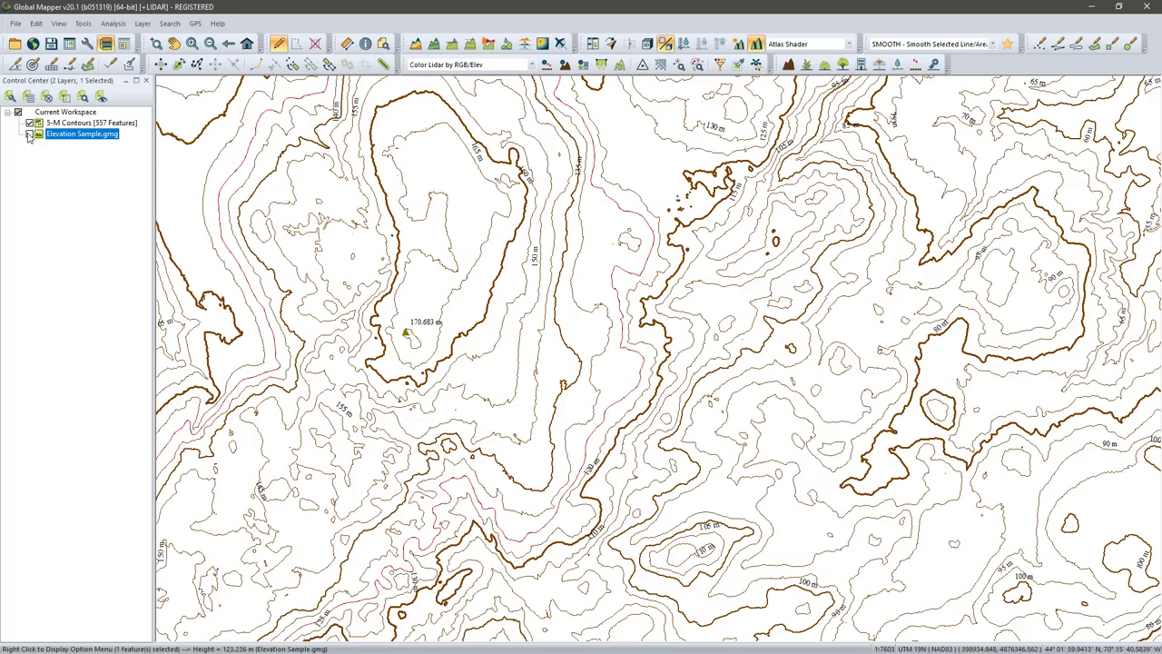
Inspect the attributes of two 120 m contour lines with the Feature Info tool
click(365, 43)
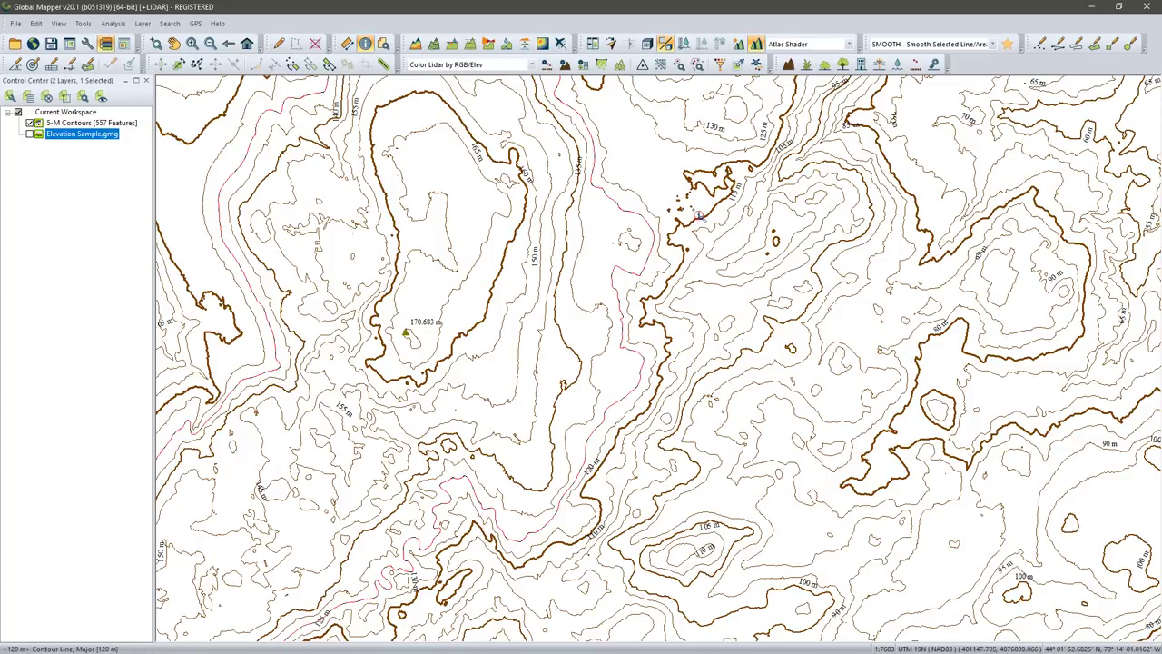
click(698, 214)
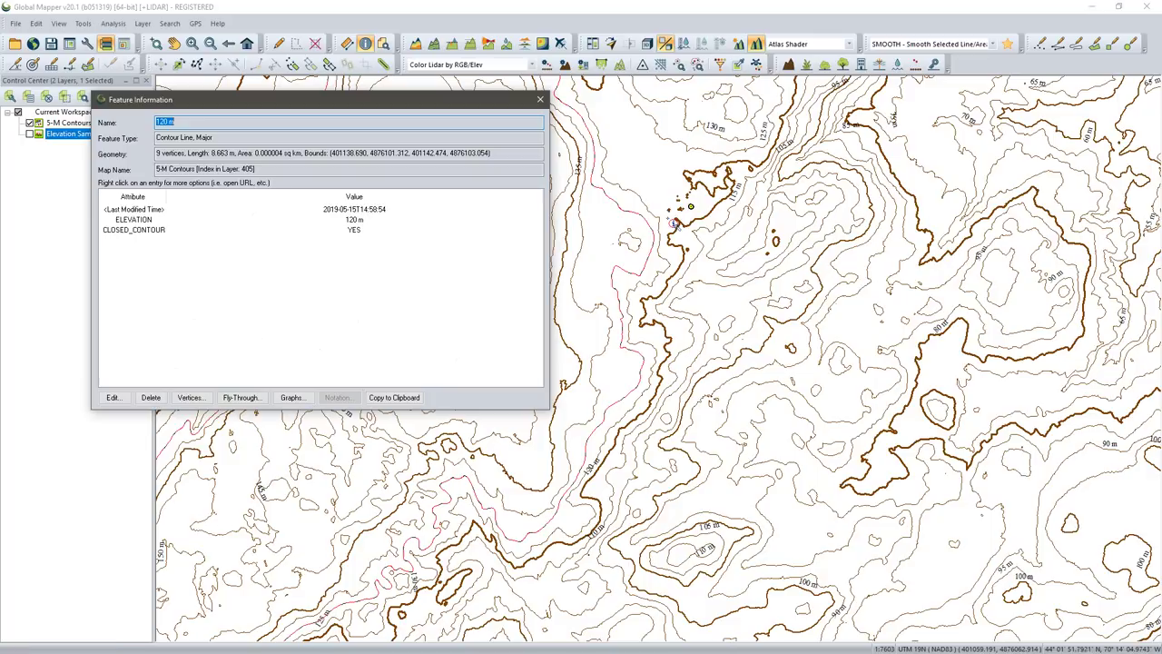
click(706, 218)
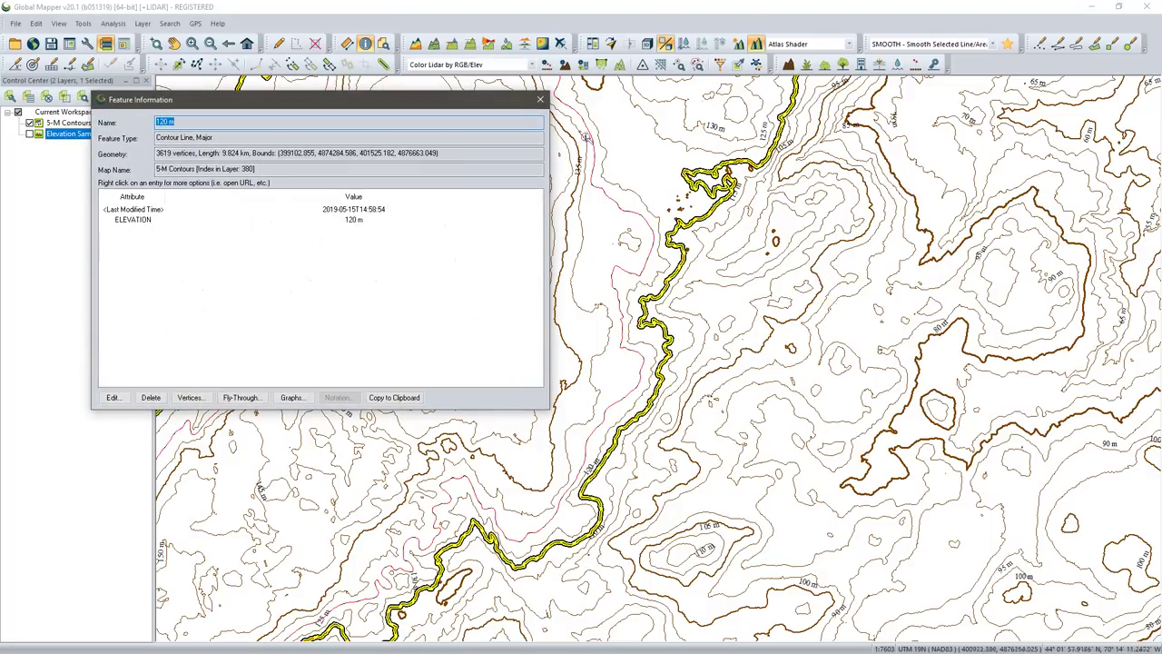
click(540, 100)
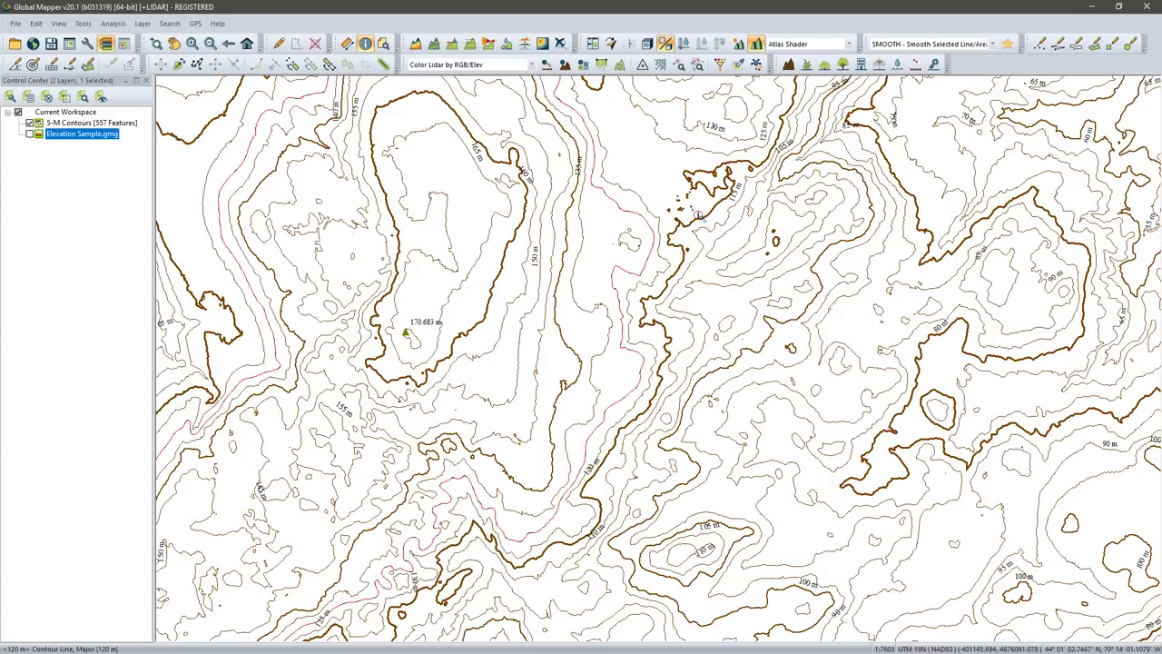
click(695, 212)
click(668, 211)
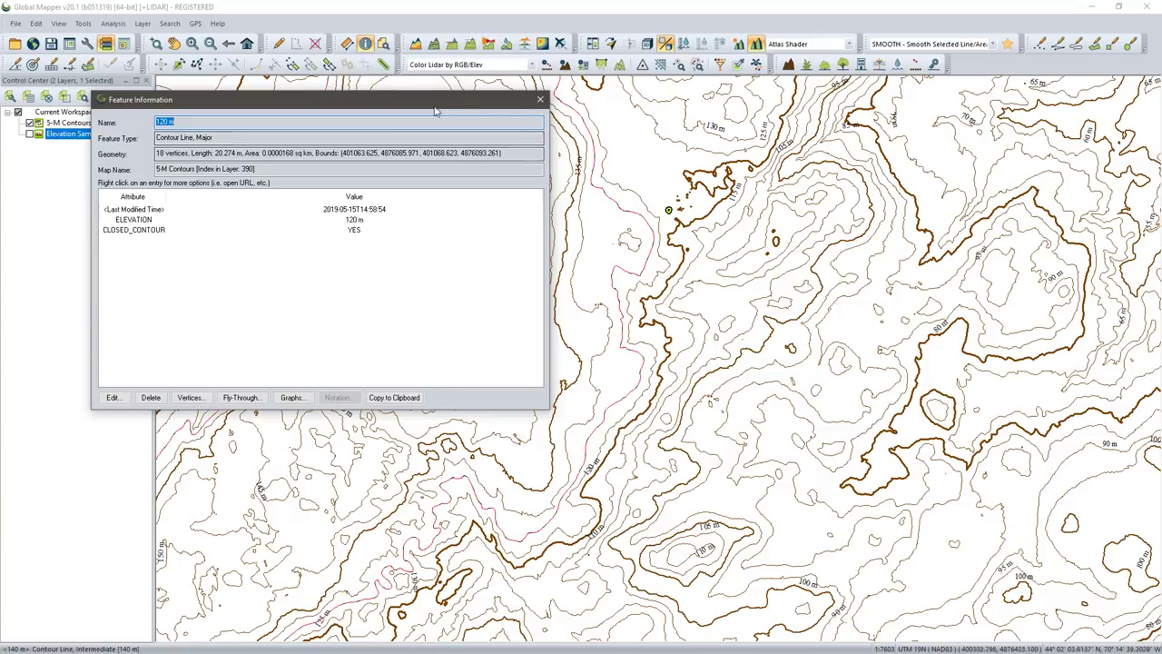
click(542, 99)
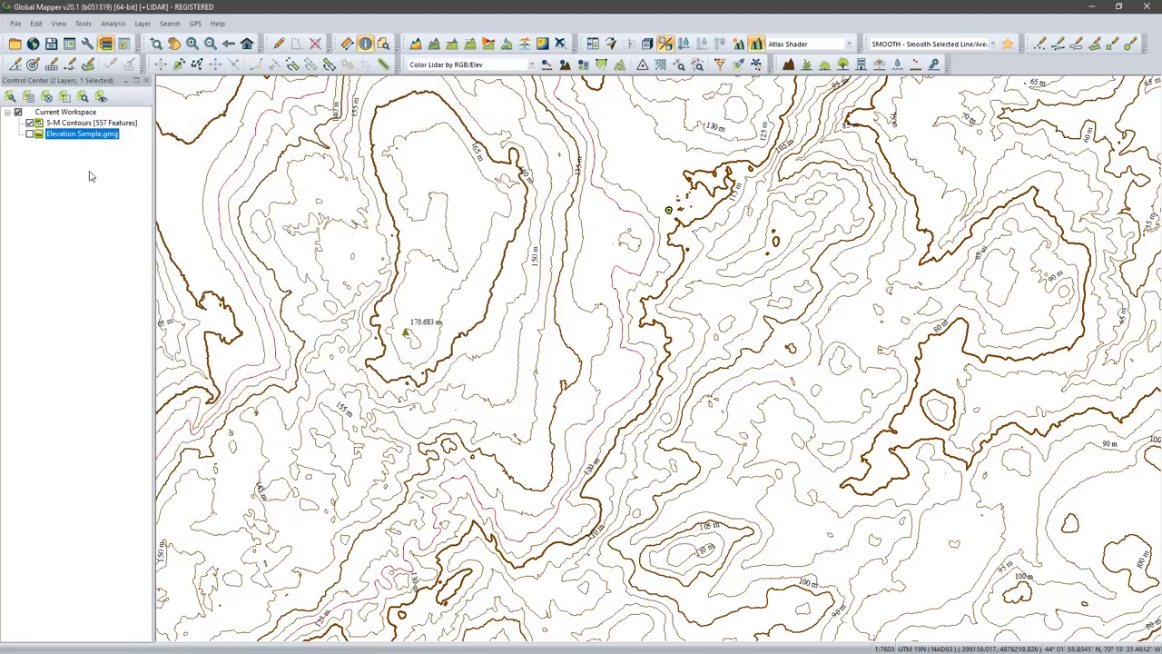
Swap 5-M Contours for the elevation grid and discard closed contours shorter than 25 m
click(29, 123)
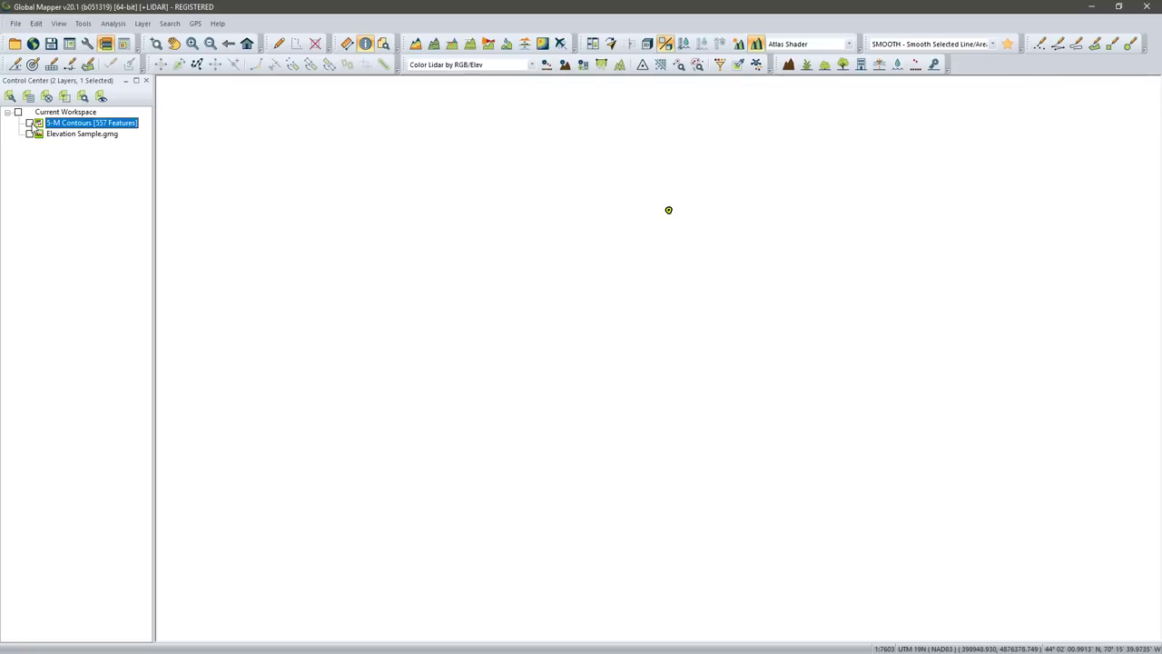
click(29, 134)
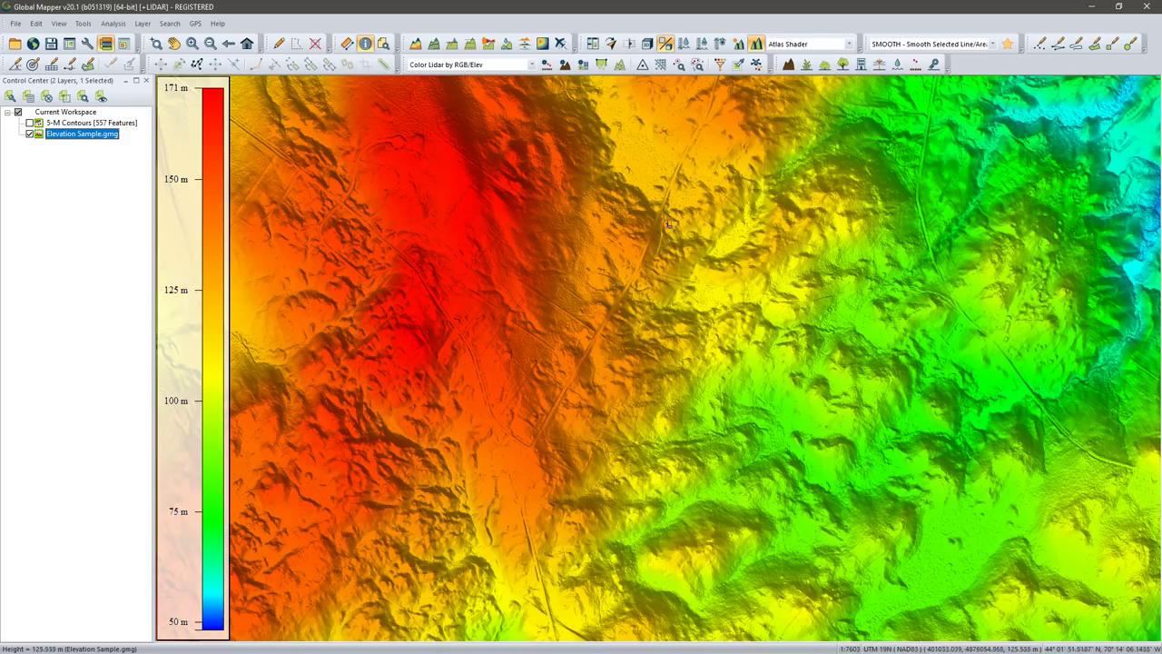
click(434, 44)
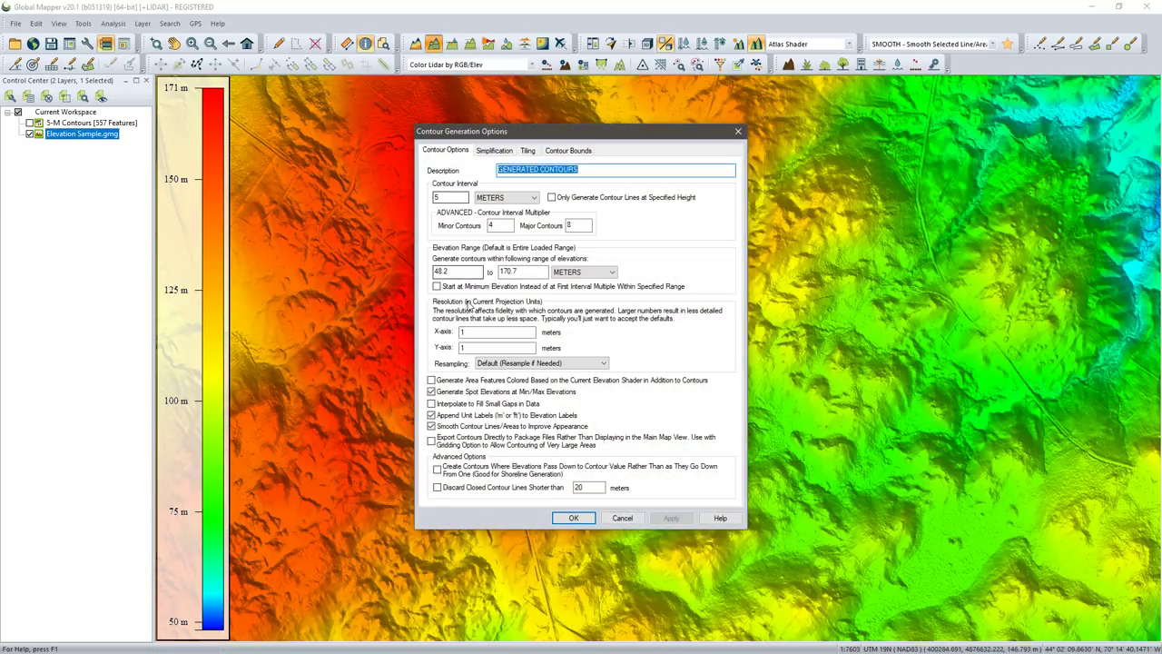
click(438, 489)
double_click(583, 488)
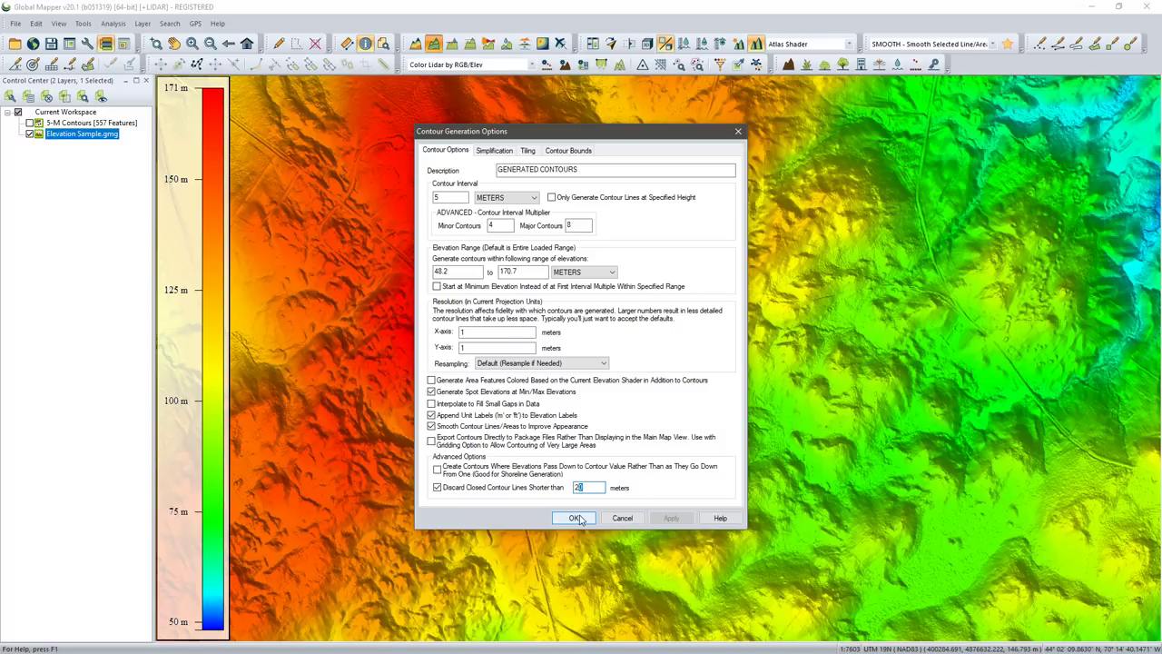
text(25)
click(573, 517)
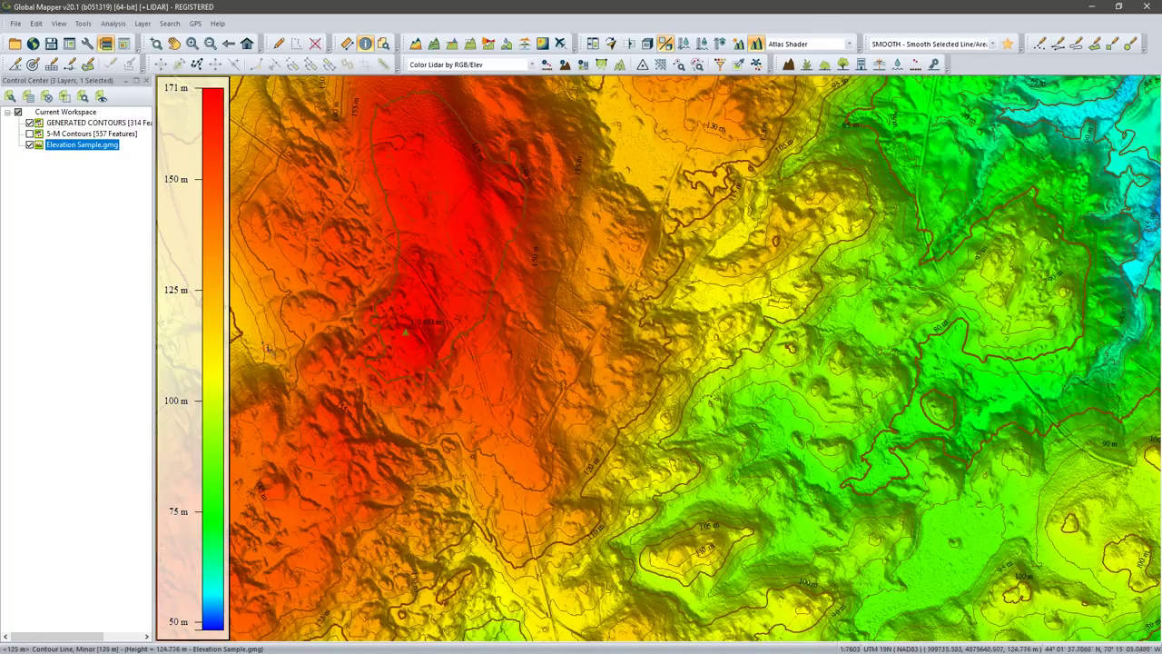
click(30, 146)
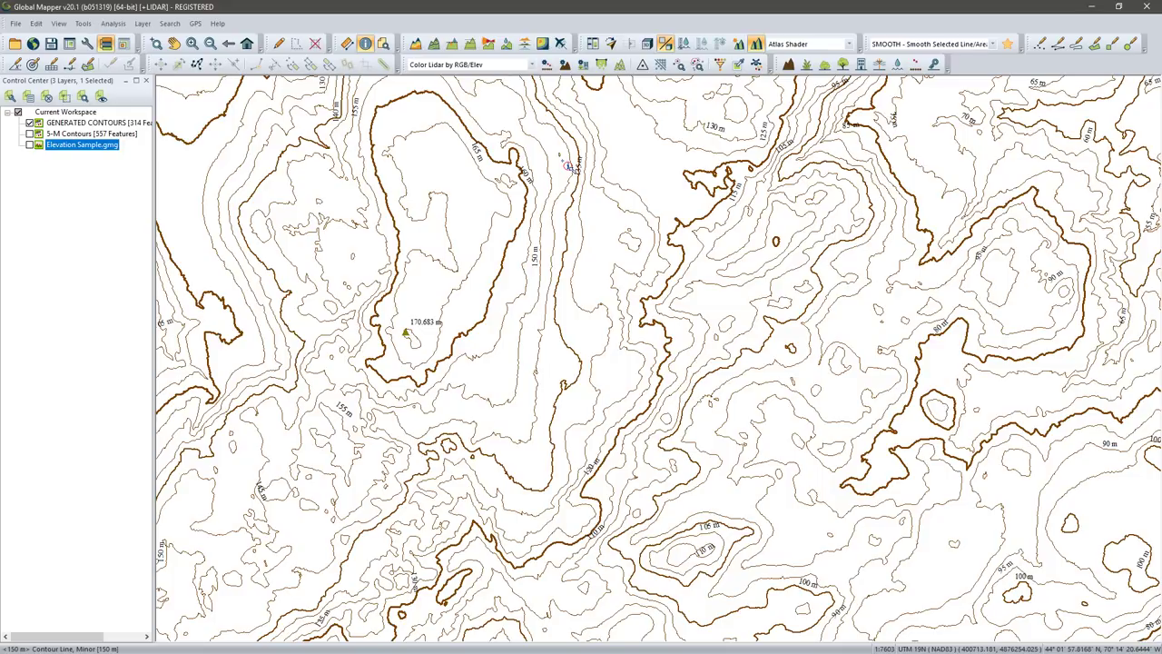
click(563, 160)
click(563, 160)
click(563, 160)
click(416, 340)
click(413, 340)
click(413, 340)
scroll(547, 286, up, 5)
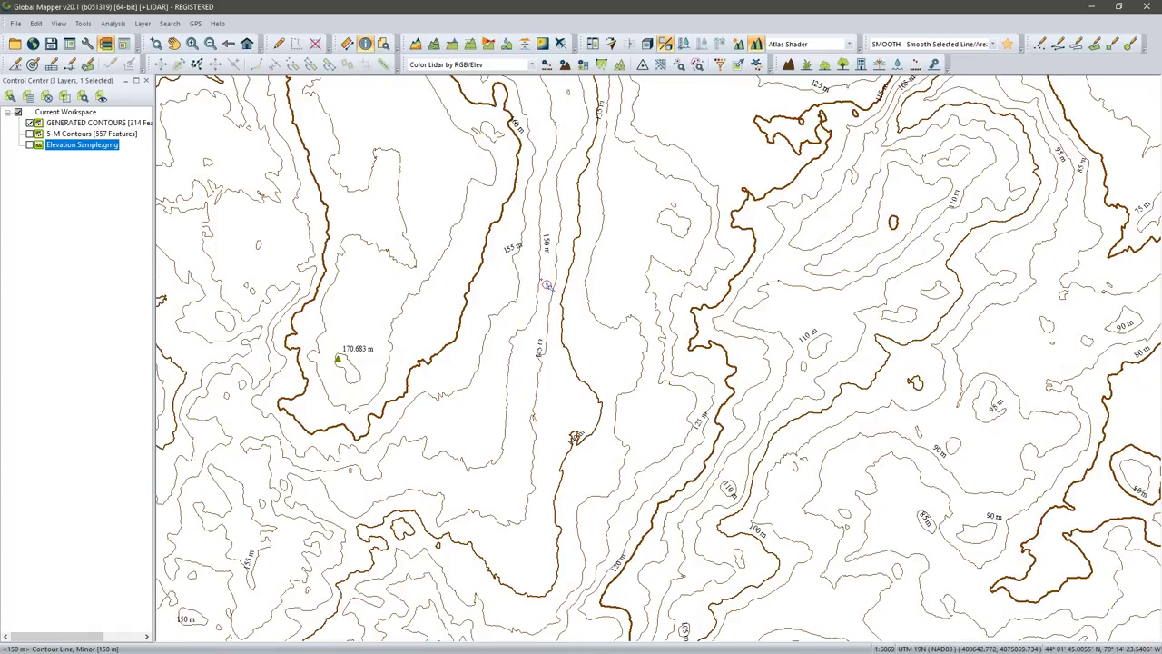
scroll(547, 285, up, 1)
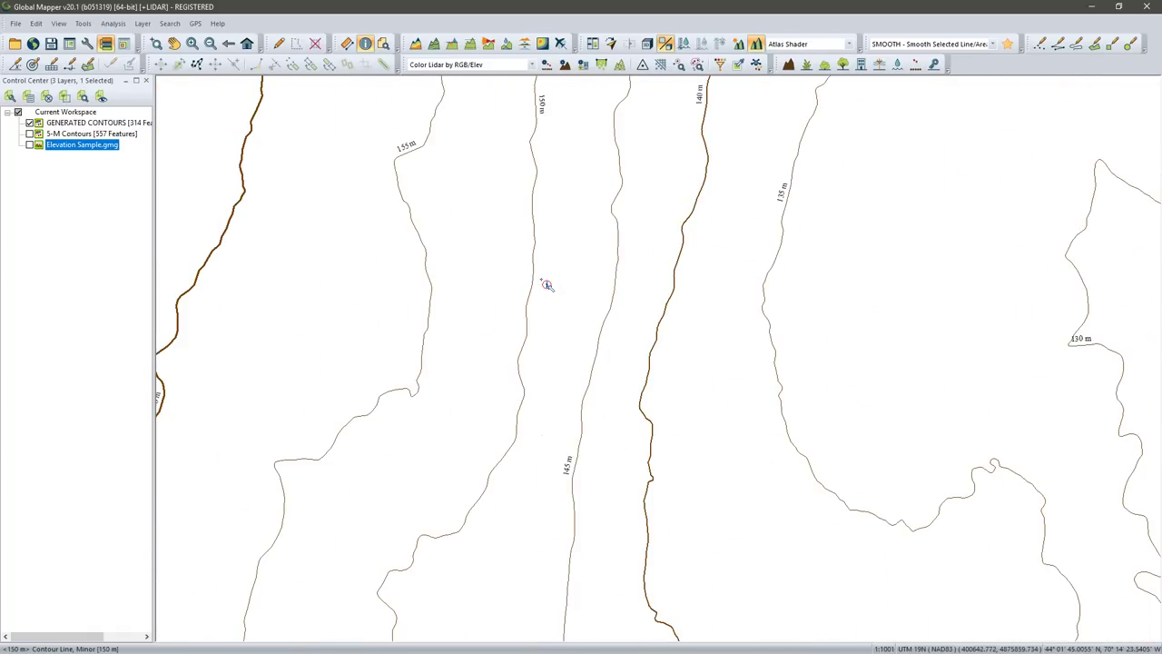
scroll(700, 233, up, 1)
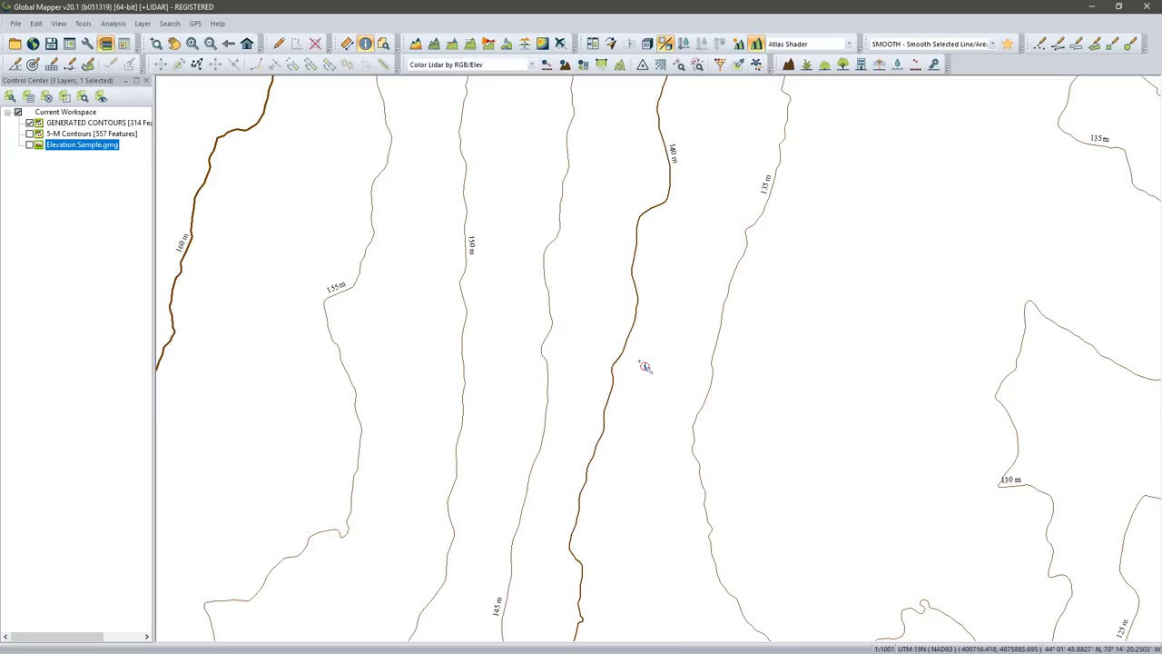
scroll(482, 310, down, 1)
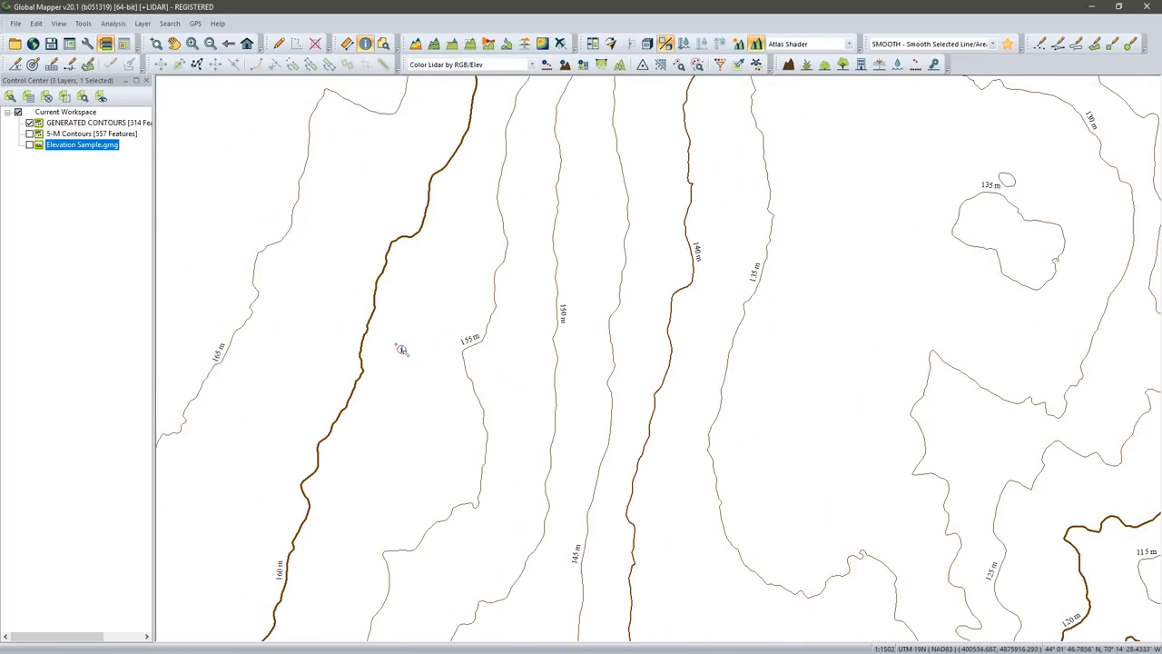
scroll(403, 349, down, 2)
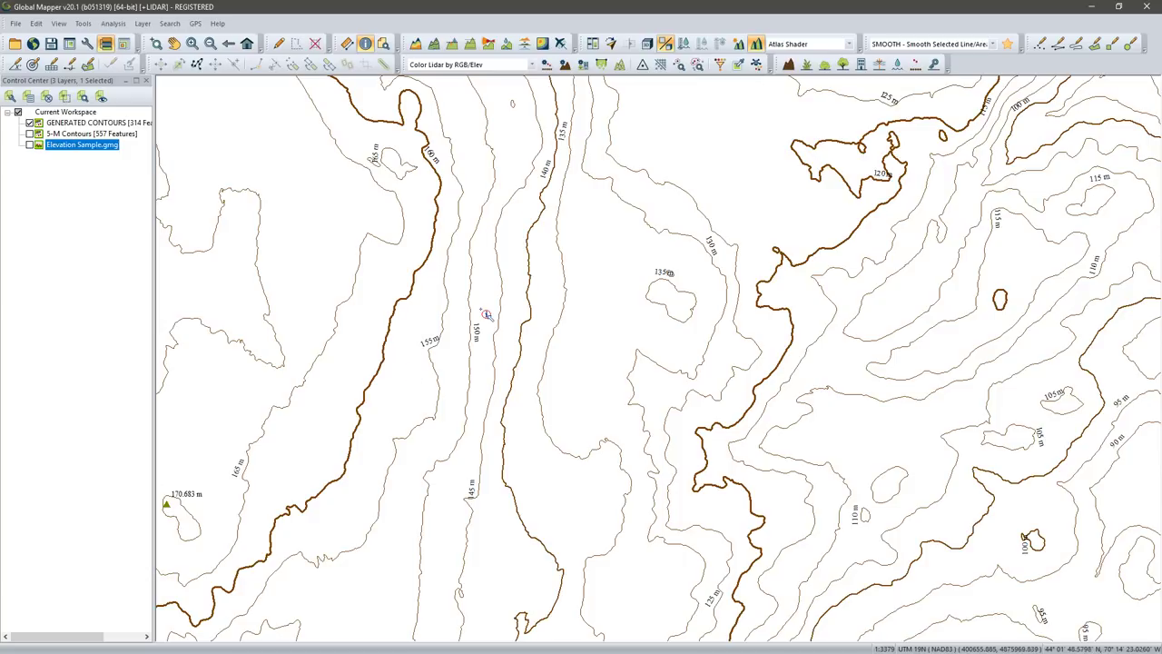
scroll(486, 314, down, 1)
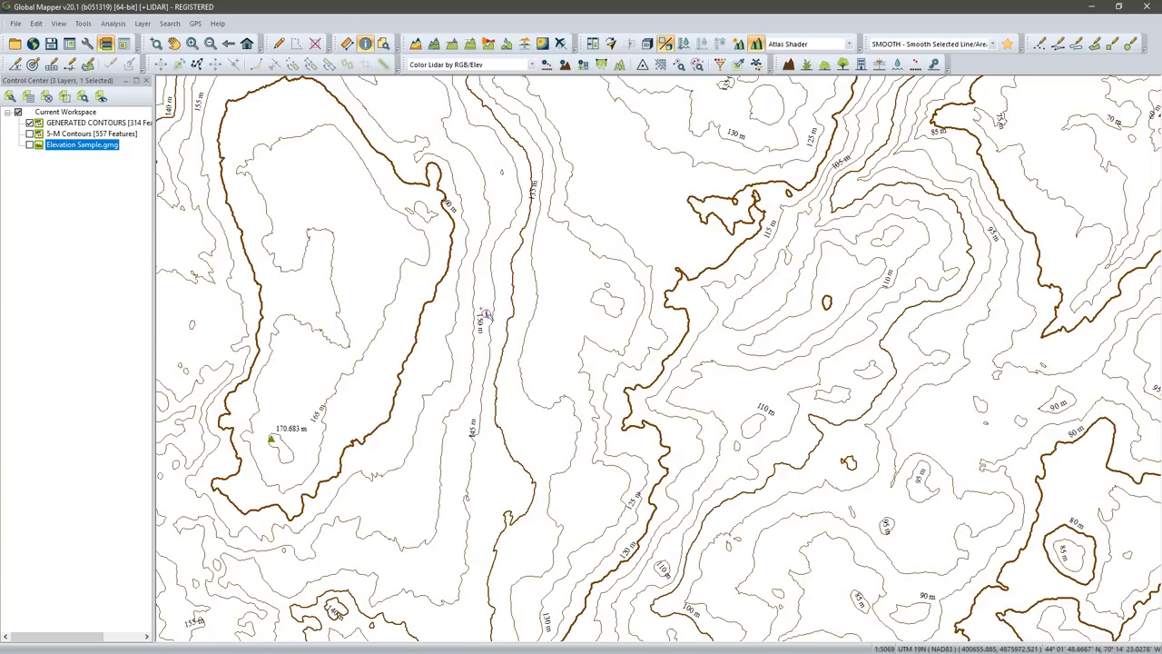
key(Up)
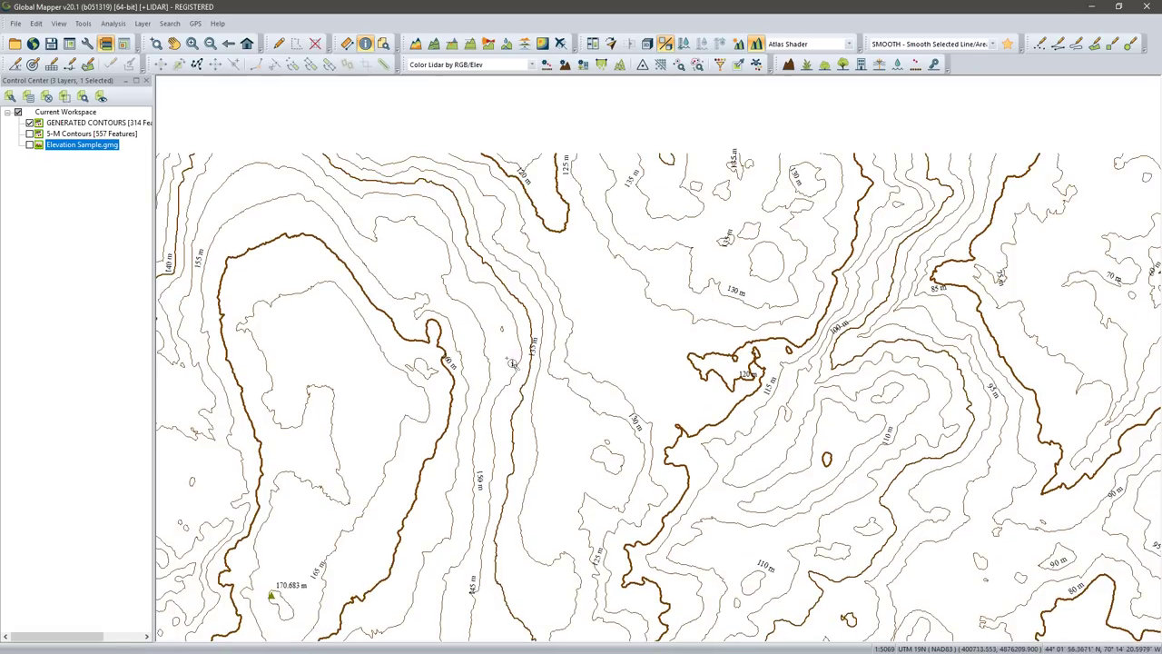
scroll(513, 281, up, 1)
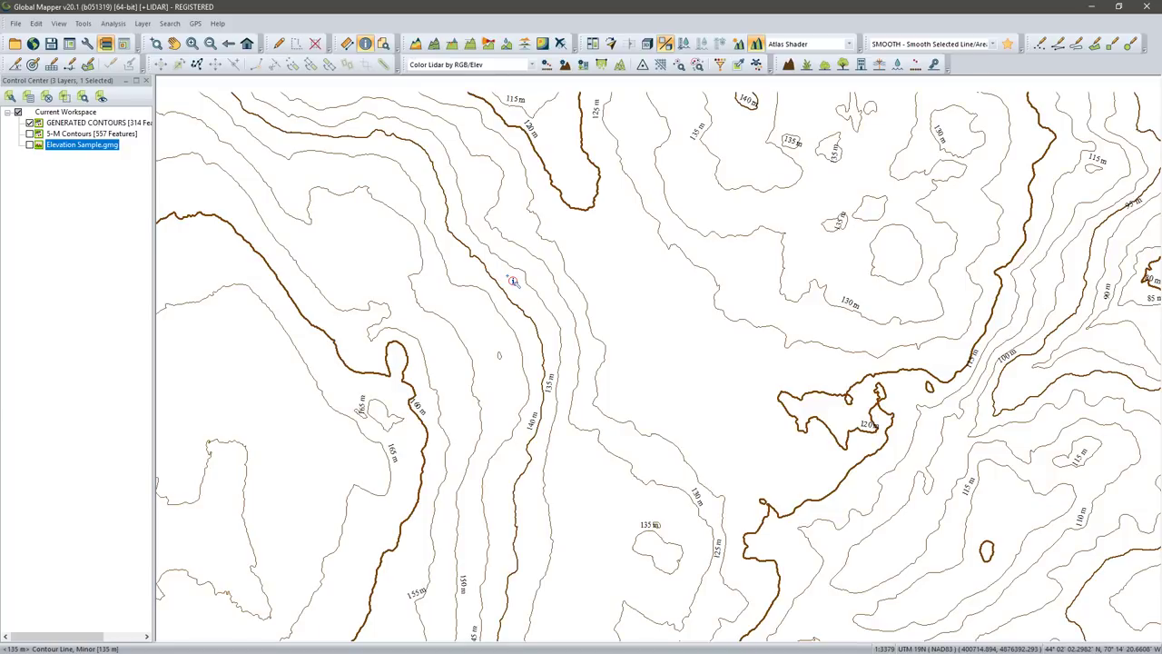
scroll(513, 282, up, 1)
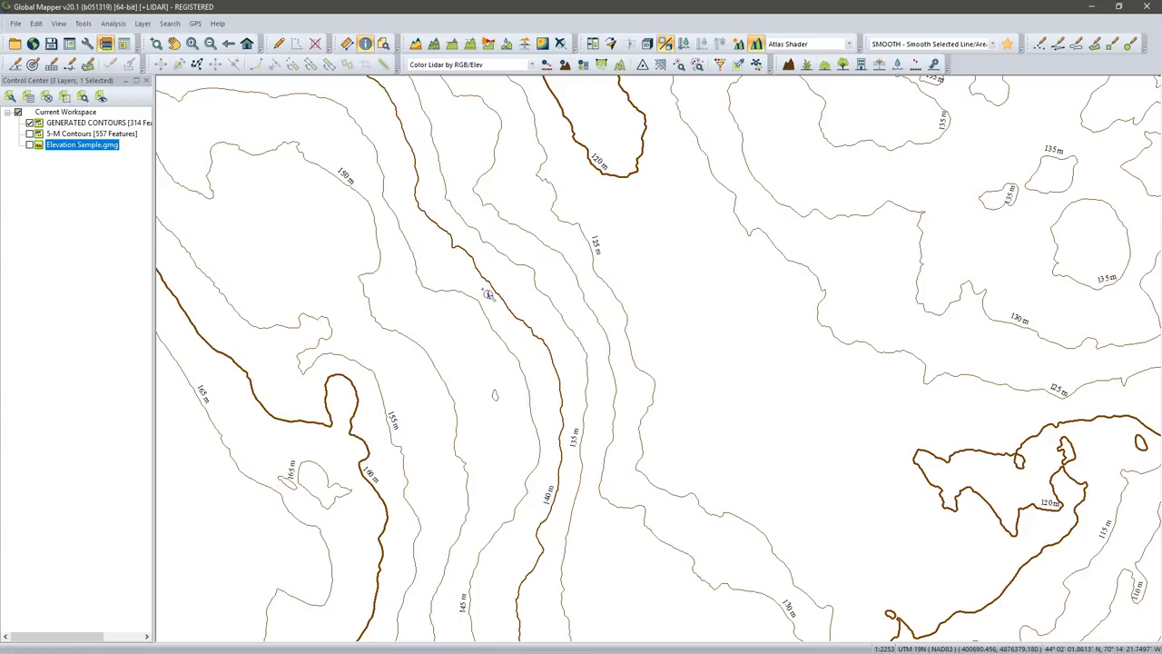
scroll(487, 296, down, 1)
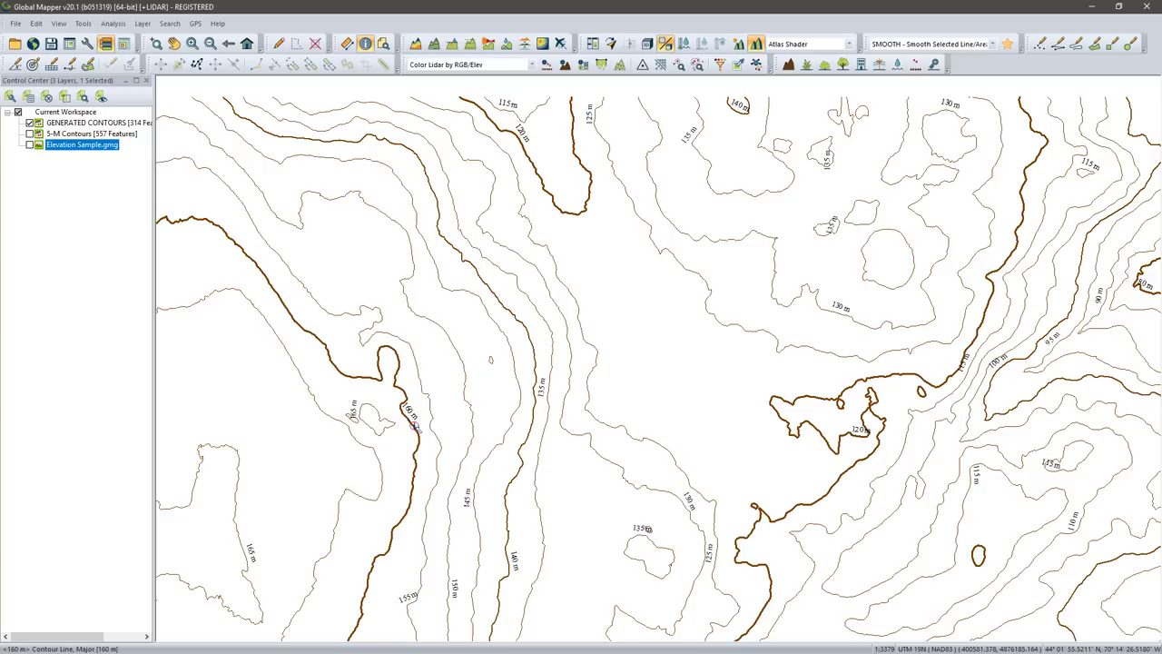
click(413, 424)
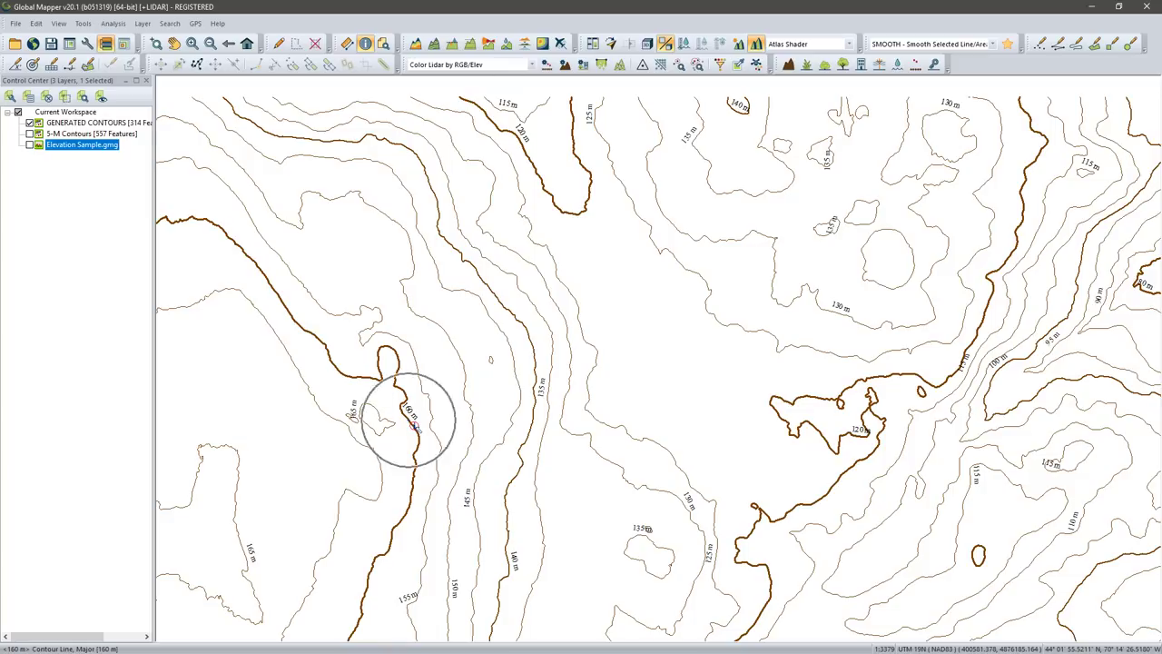
click(522, 324)
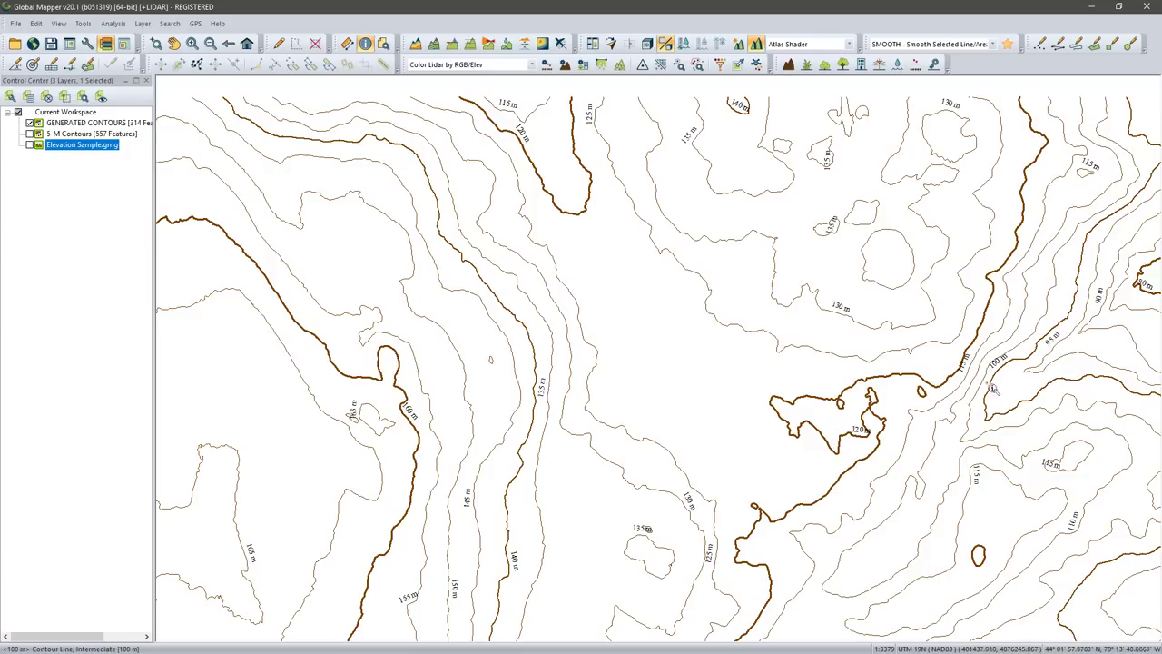
drag(1104, 310, 829, 286)
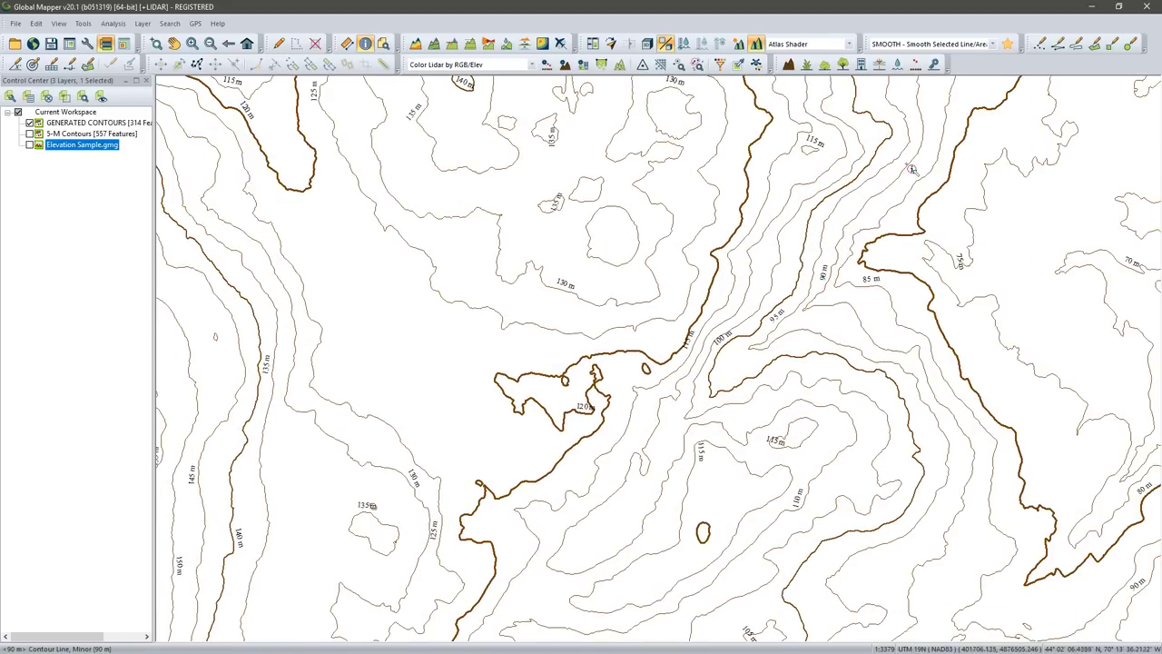
scroll(829, 286, down, 3)
drag(771, 443, 672, 255)
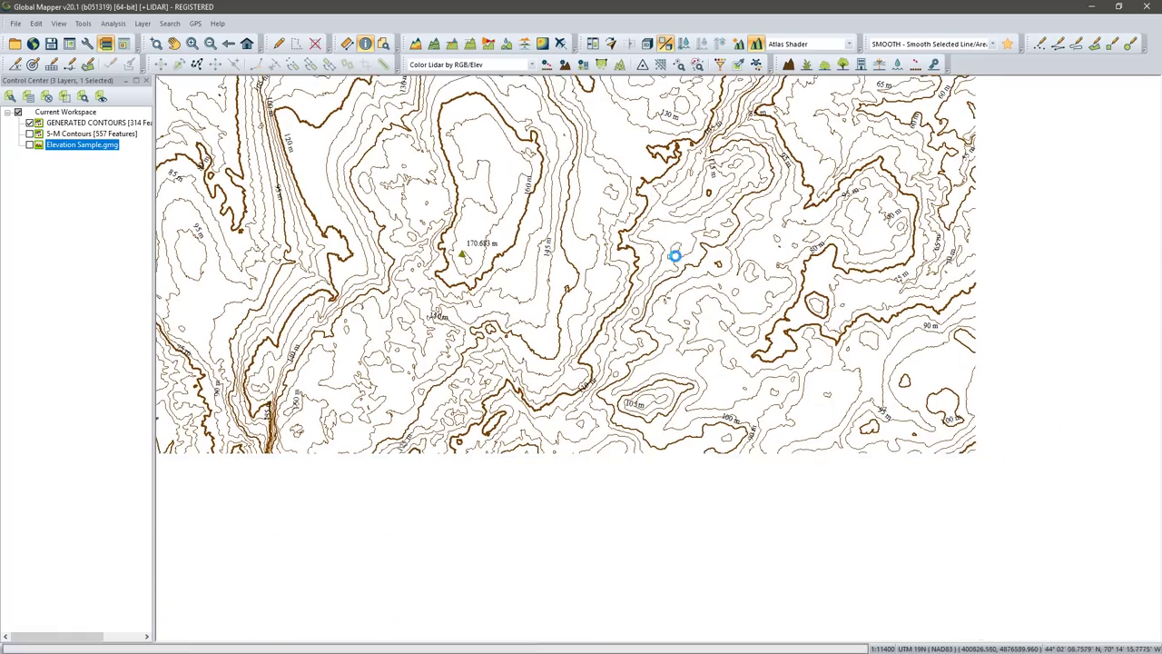
scroll(666, 343, up, 1)
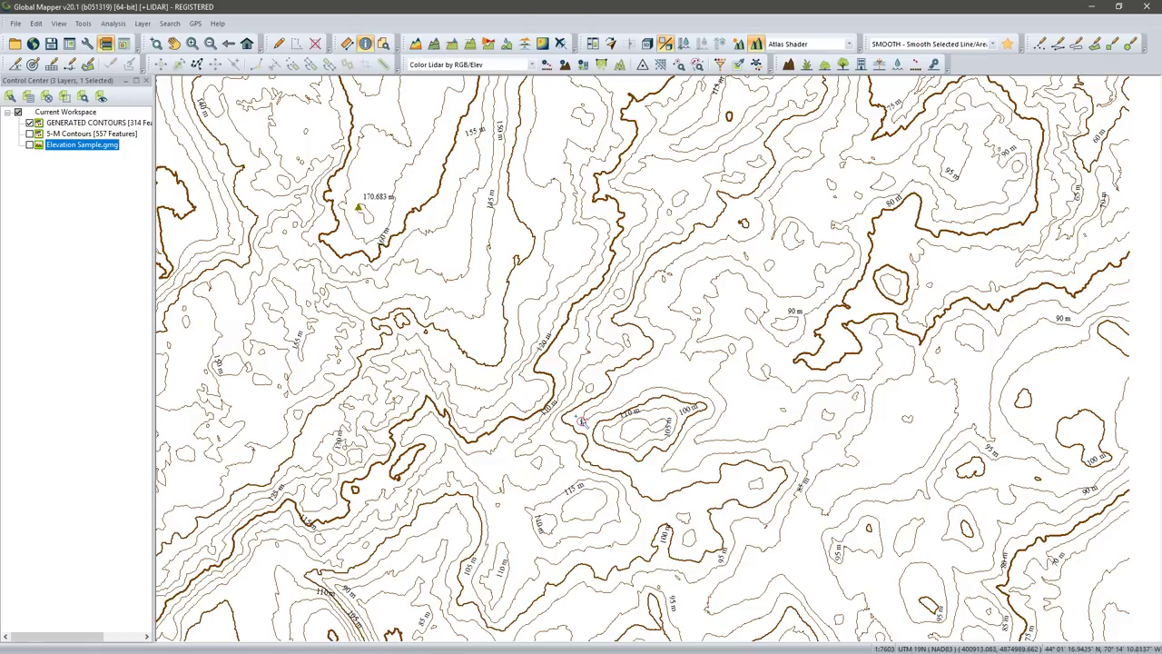
scroll(579, 421, down, 1)
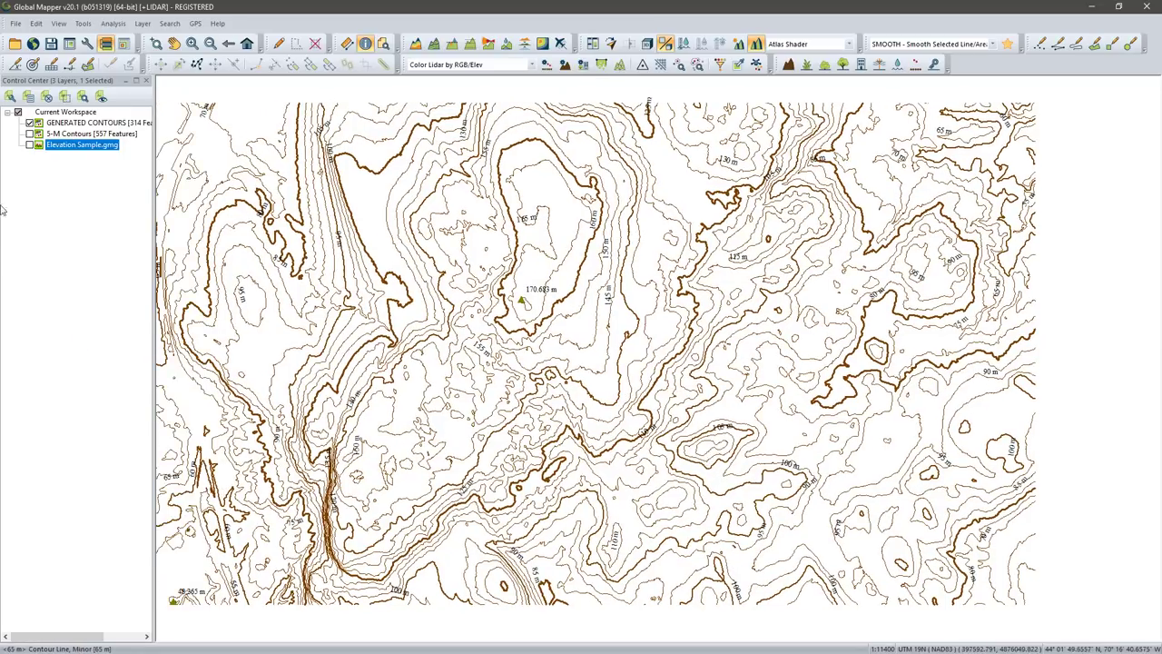
Hide GENERATED CONTOURS, show Elevation Sample.gmg, and turn off min/max spot elevations
click(29, 122)
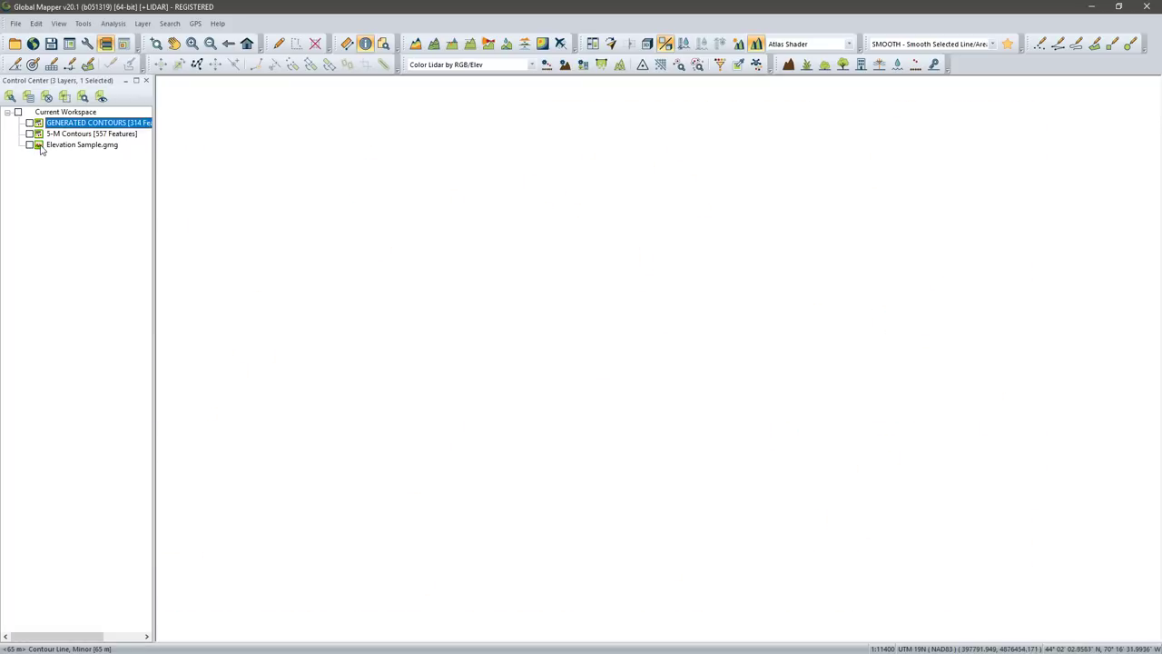
click(29, 145)
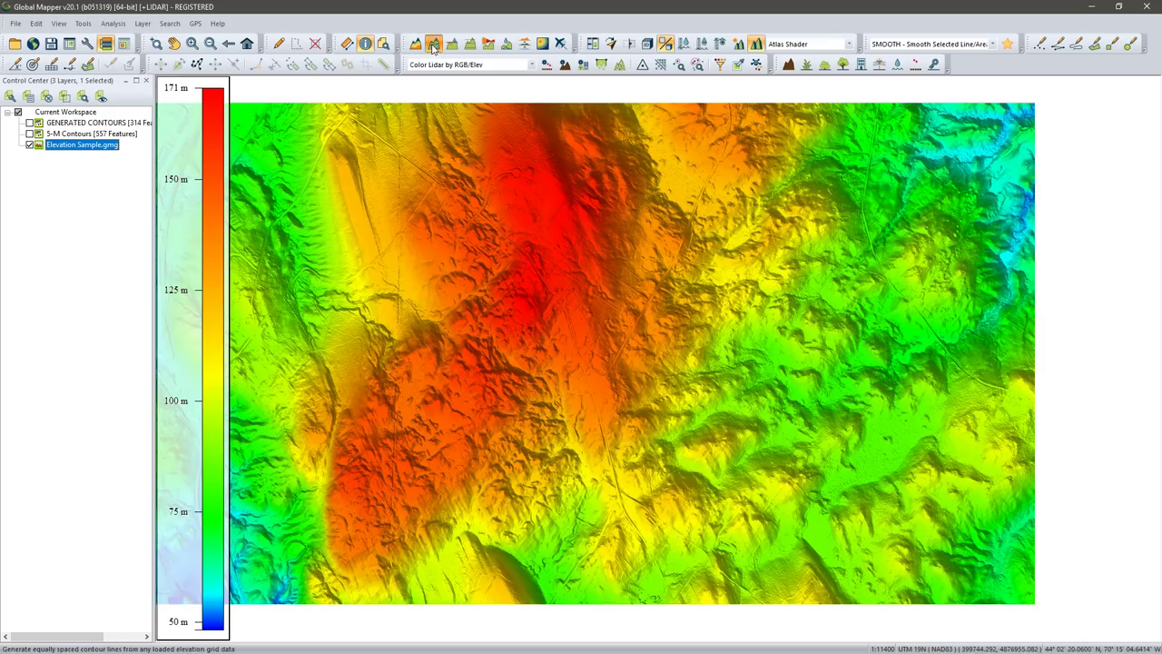
click(433, 47)
click(431, 391)
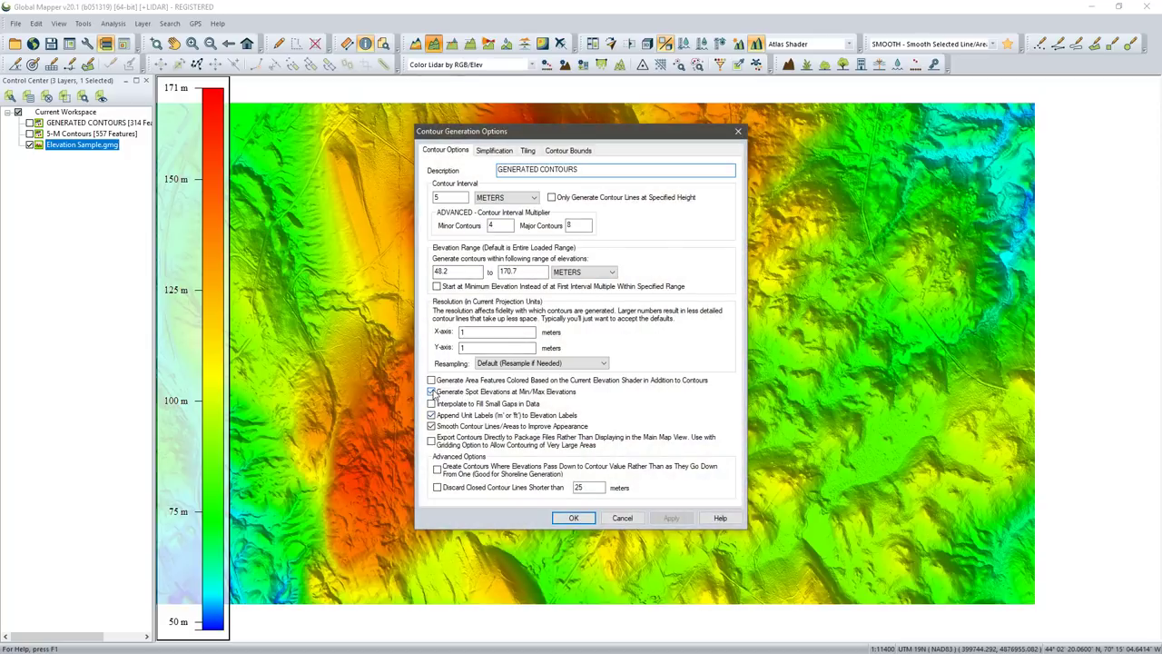
click(432, 392)
Discard short closed contours, set a 1 m interval, and describe the layer '1-M Contours'
click(437, 489)
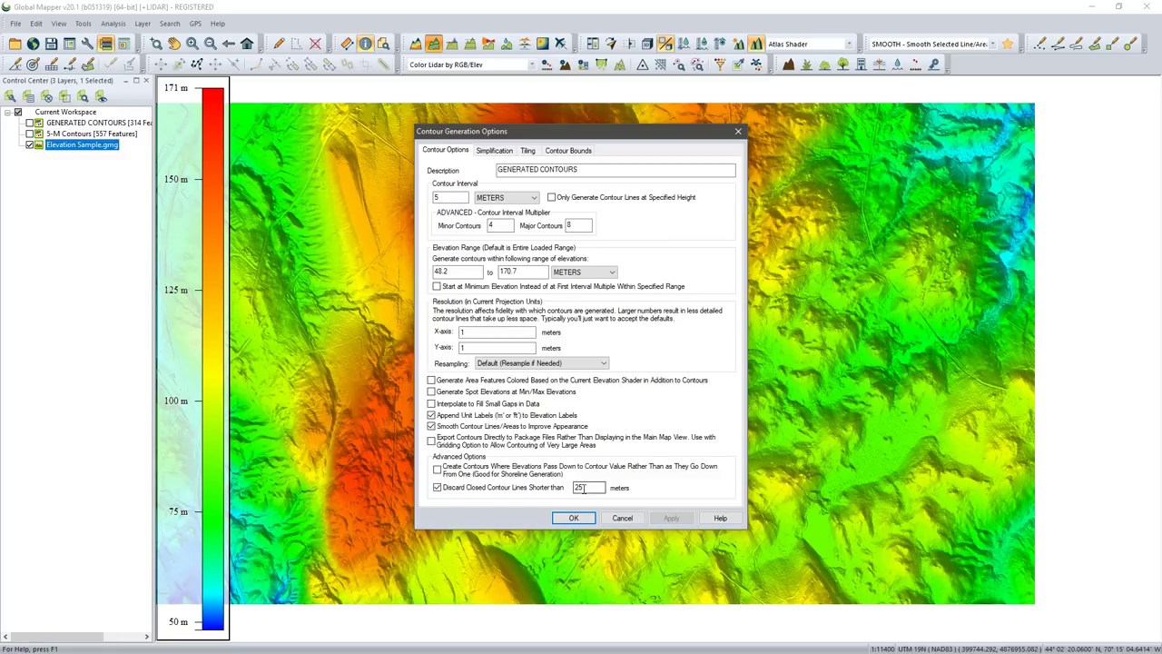
double_click(445, 197)
text(1)
drag(585, 170, 495, 172)
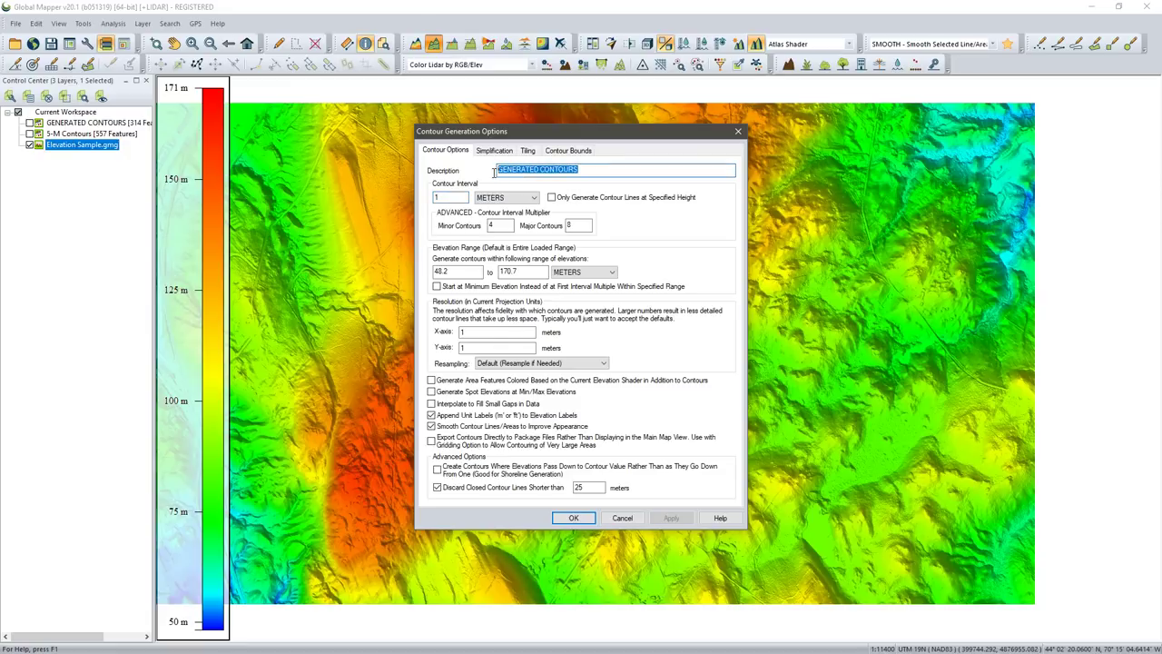
text(1)
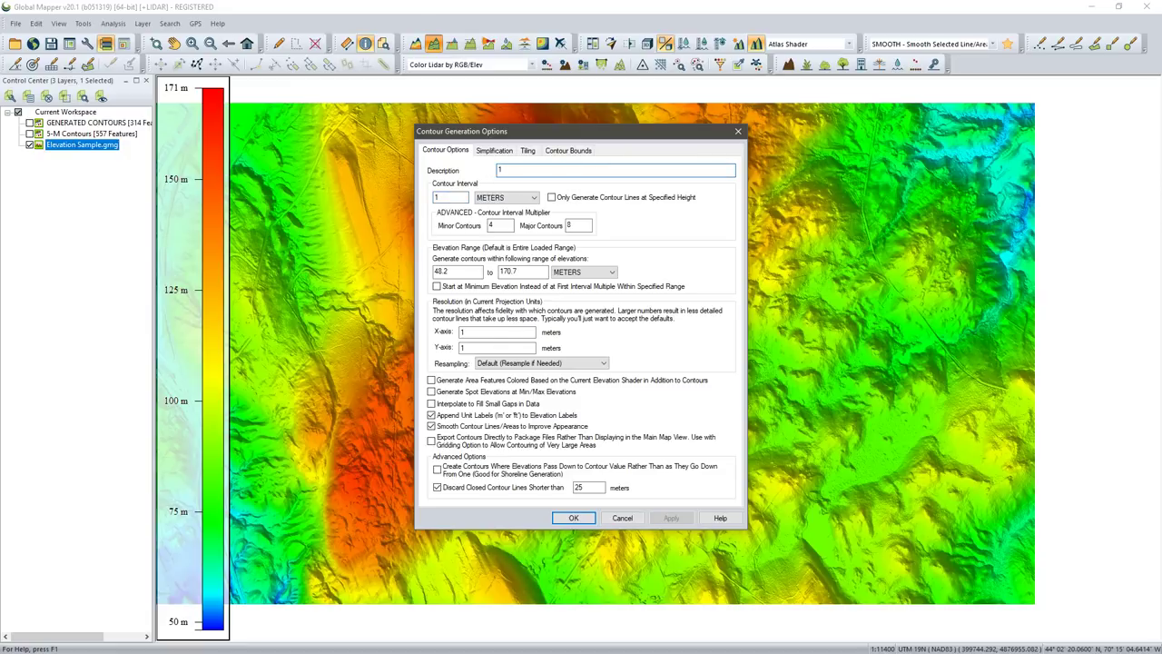
text(-M Contours)
Generate the 1-M Contours, then hide the grid and 1-M layer, showing only 5-M Contours
click(571, 518)
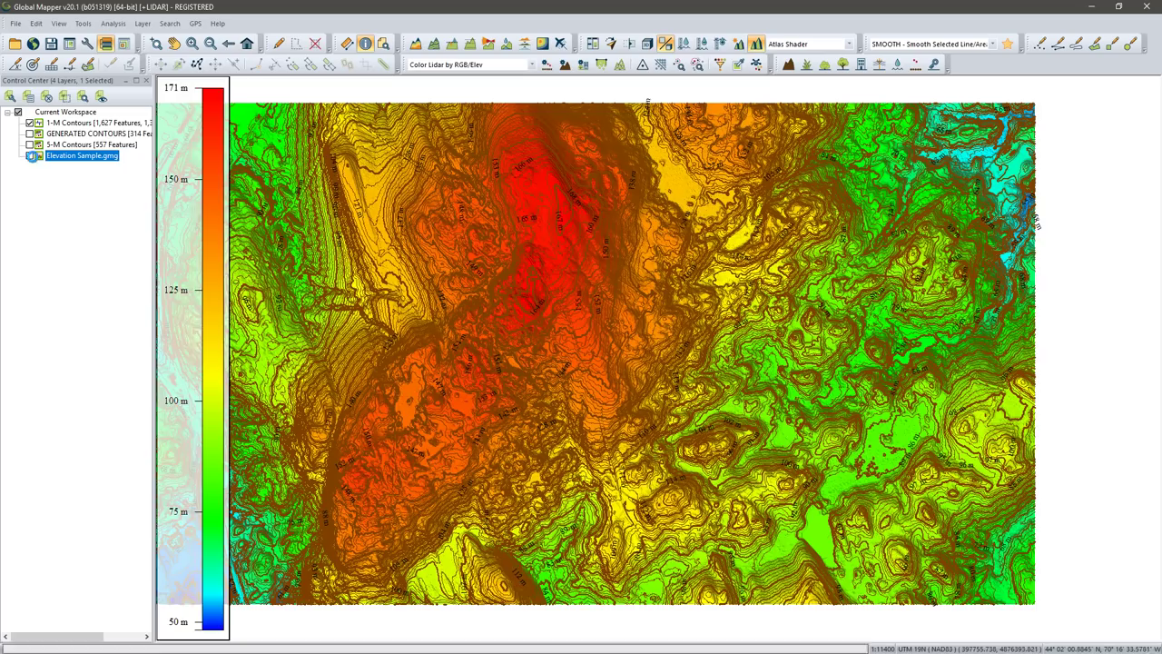
click(32, 157)
scroll(635, 363, up, 2)
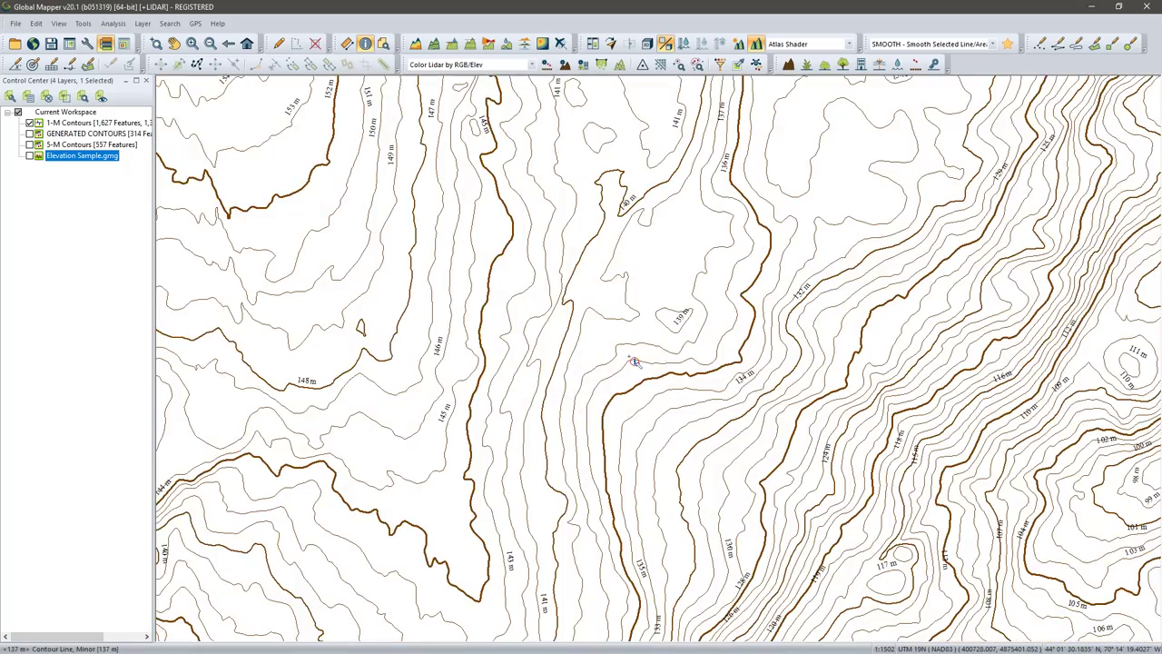
scroll(635, 362, up, 2)
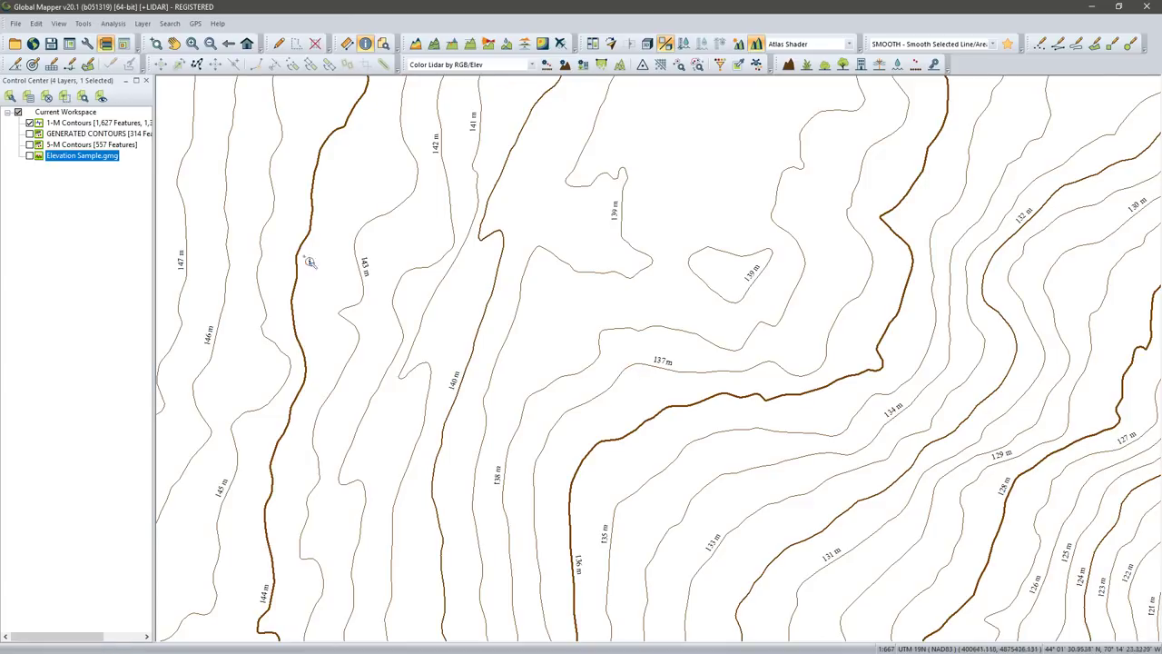
click(30, 124)
click(30, 145)
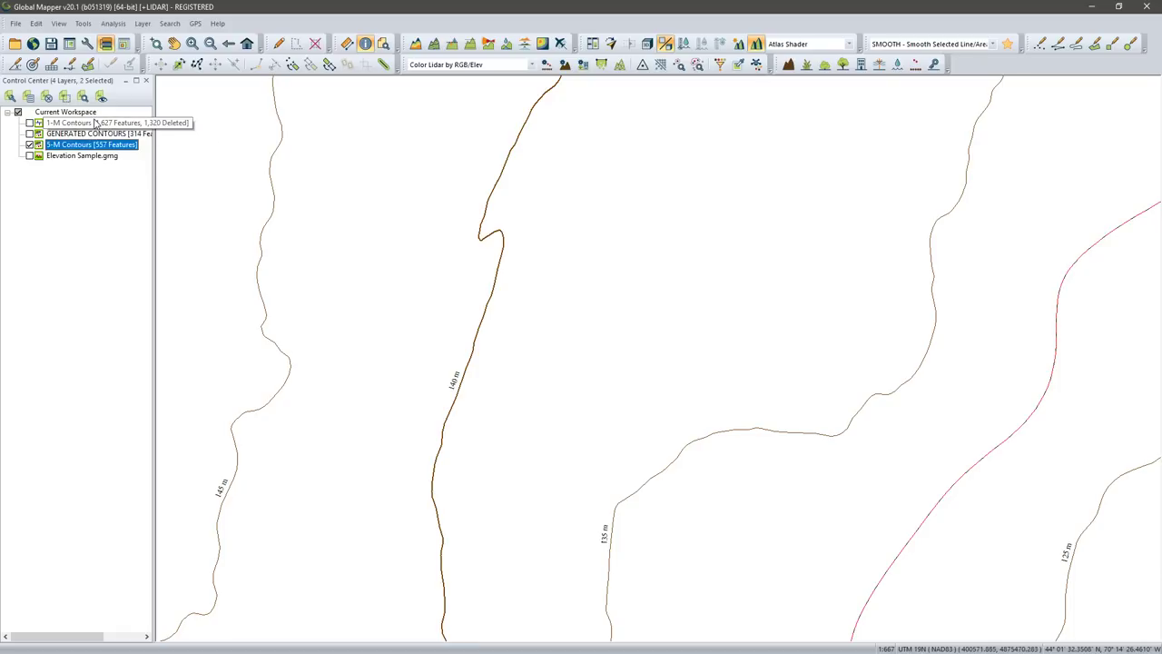
Put the 1-M and 5-M Contours layers into a new layer group named 'Contours'
ctrl+click(95, 122)
ctrl+click(95, 122)
ctrl+click(96, 123)
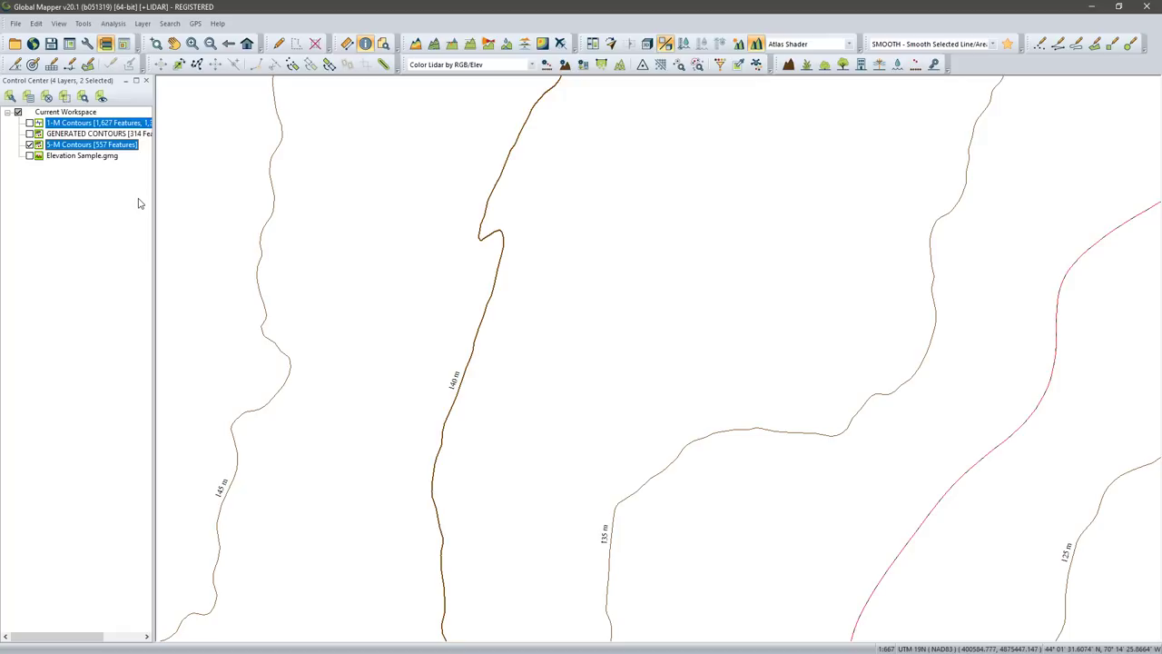
right_click(137, 150)
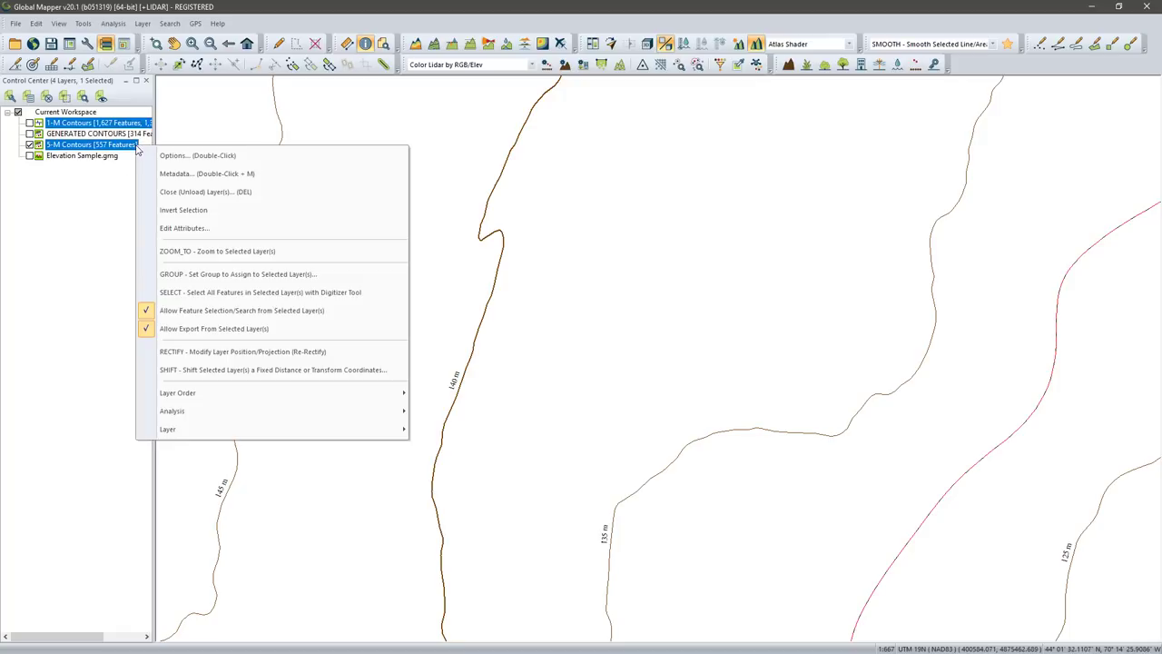
click(219, 275)
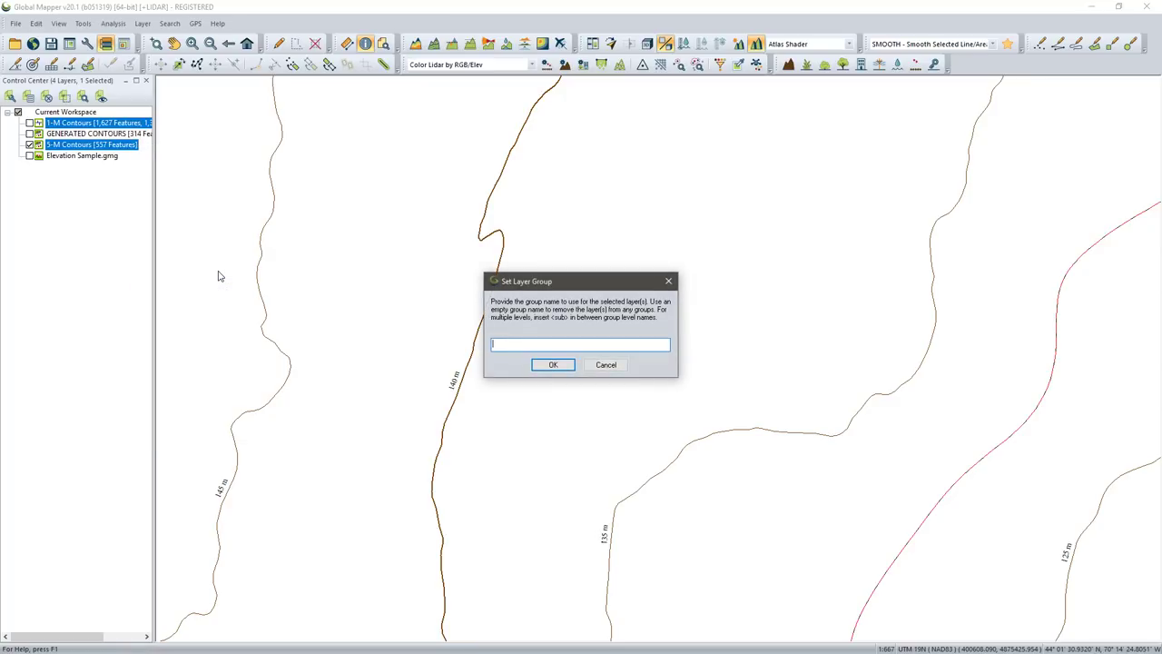
text(Contours)
click(551, 366)
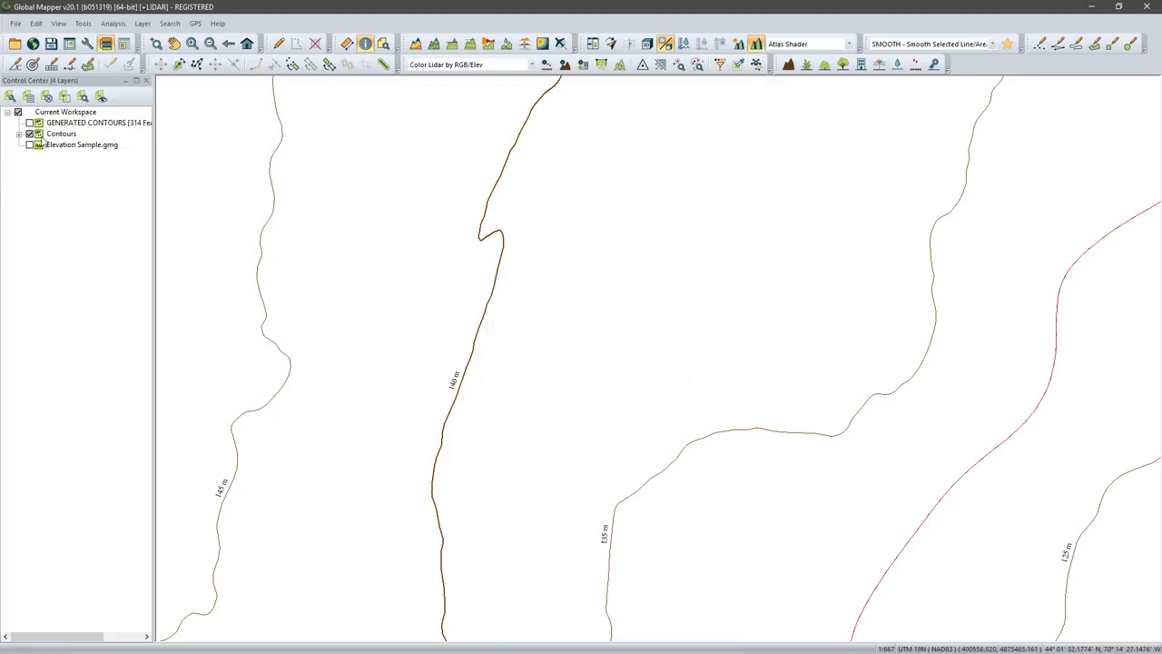
Toggle the Contours group's visibility and expand it to show its two layers
click(30, 134)
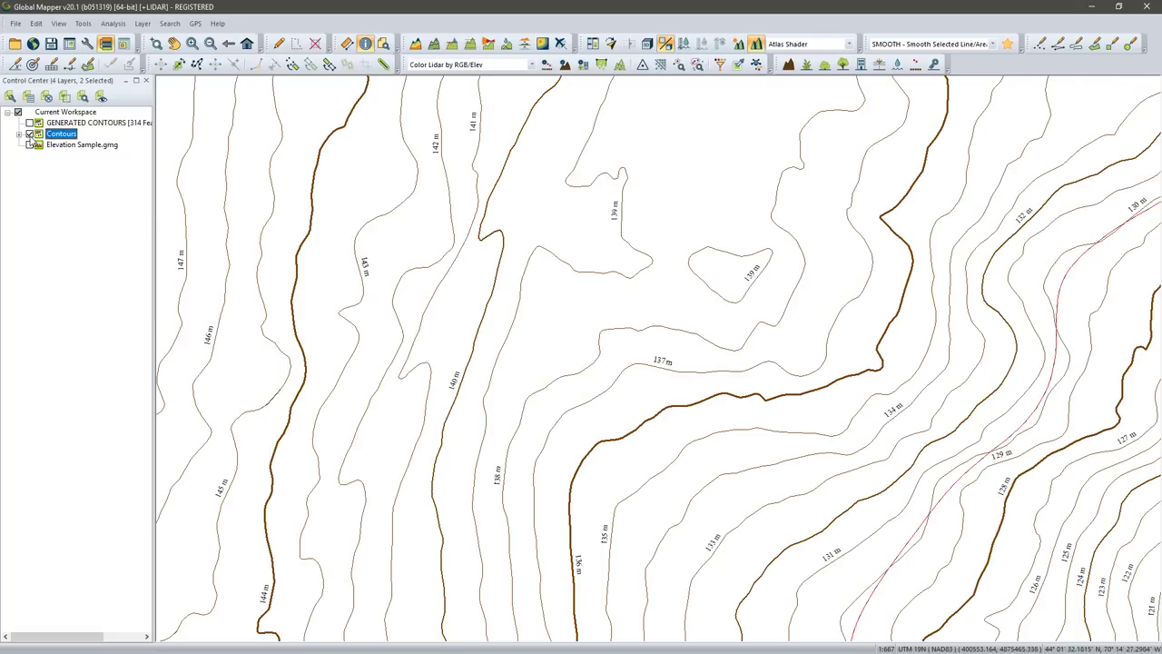
click(30, 135)
click(30, 135)
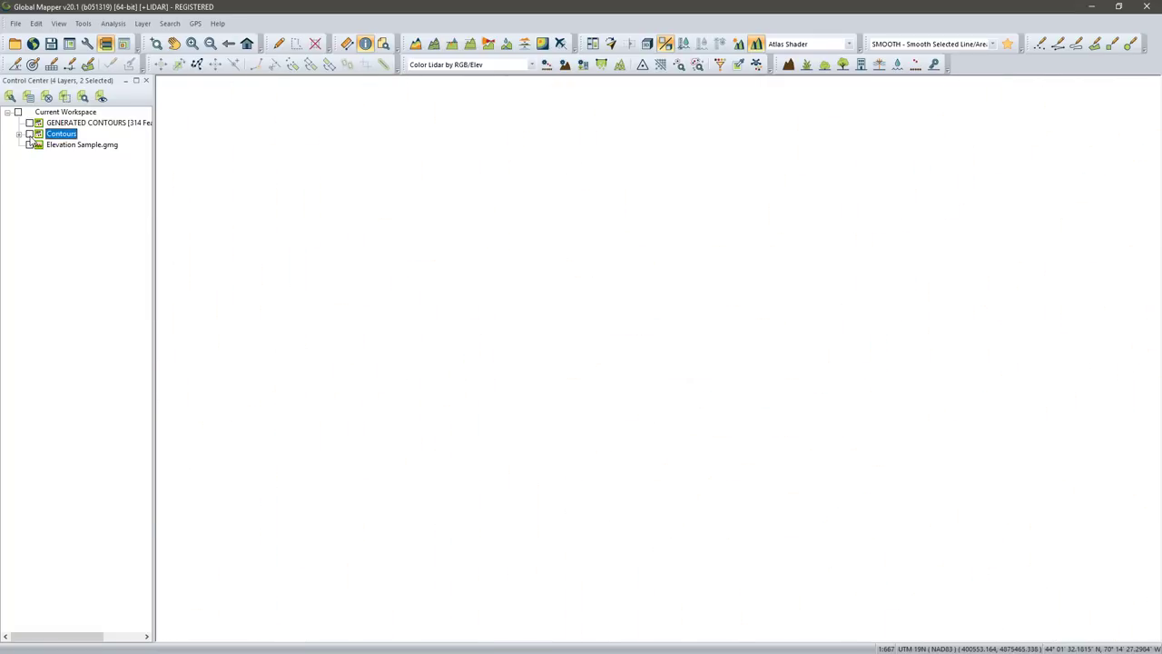
click(19, 133)
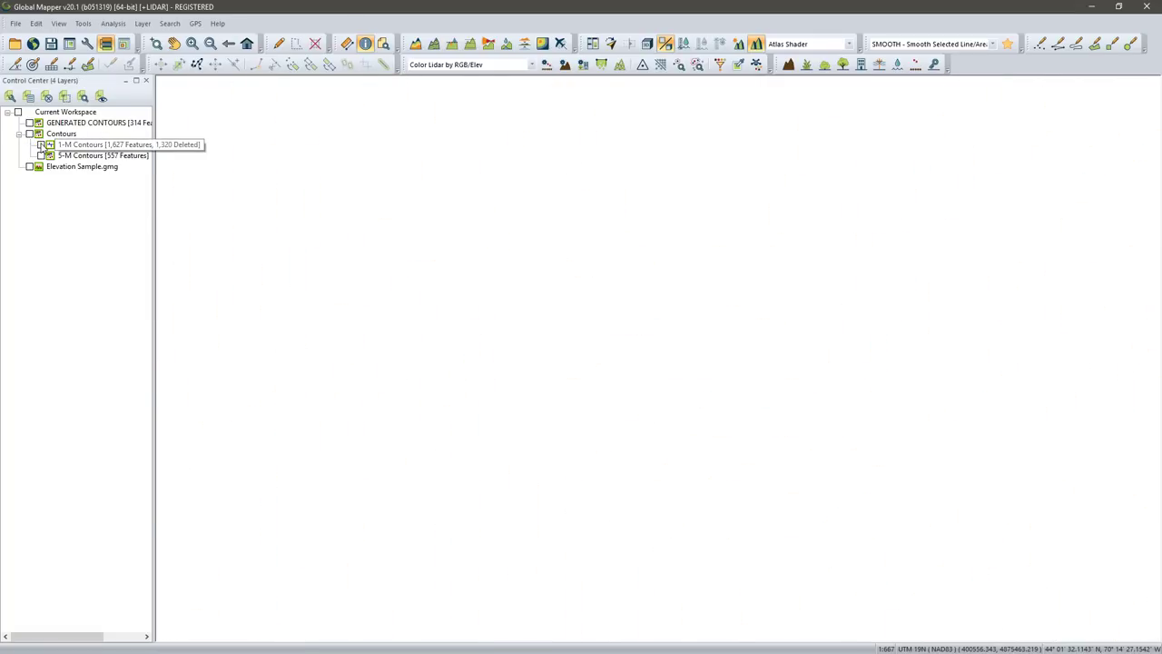
Compare the 1-M and 5-M contours, zoom out, and leave only 5-M Contours shown and selected
click(41, 144)
click(41, 155)
click(41, 145)
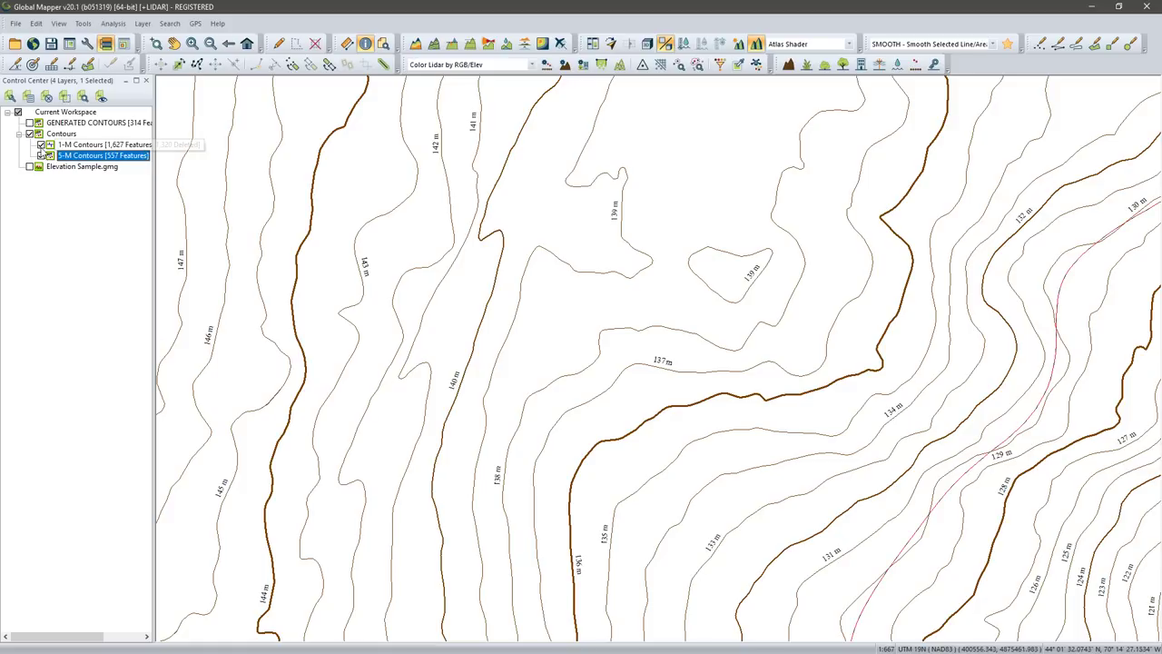
click(41, 144)
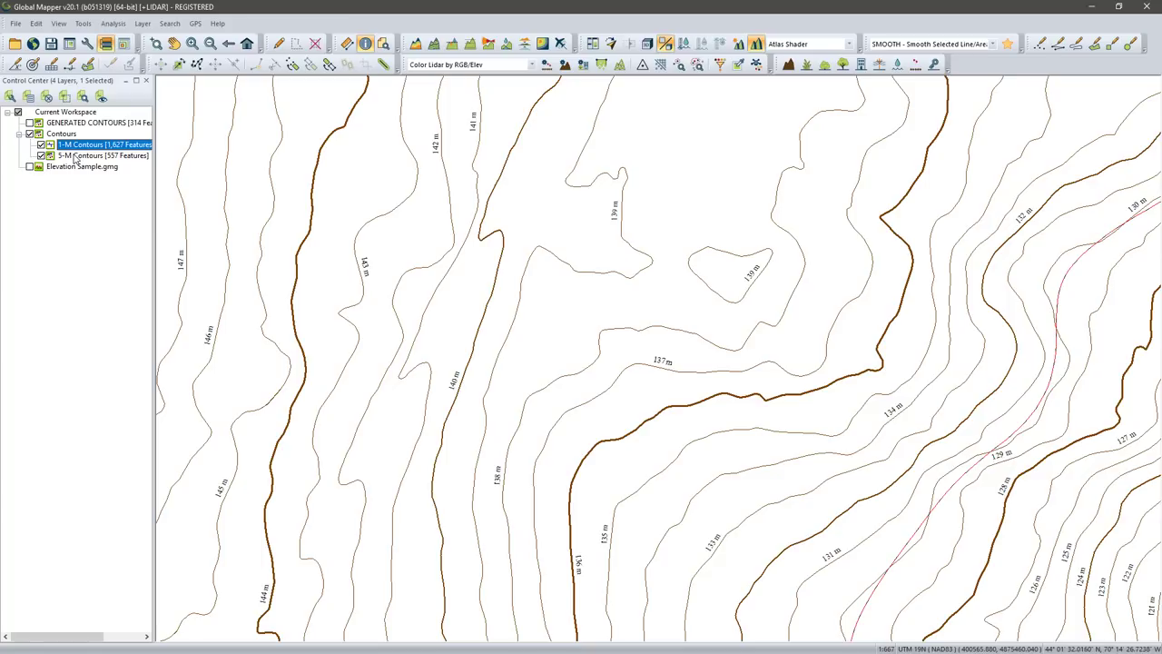
scroll(400, 228, down, 5)
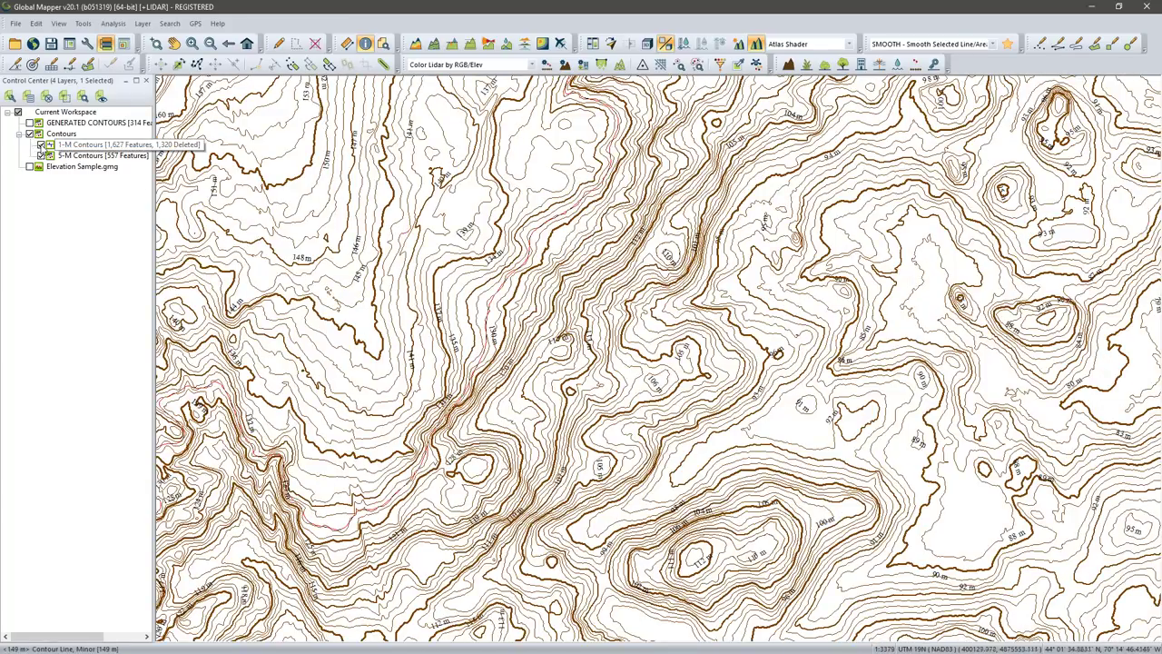
click(40, 145)
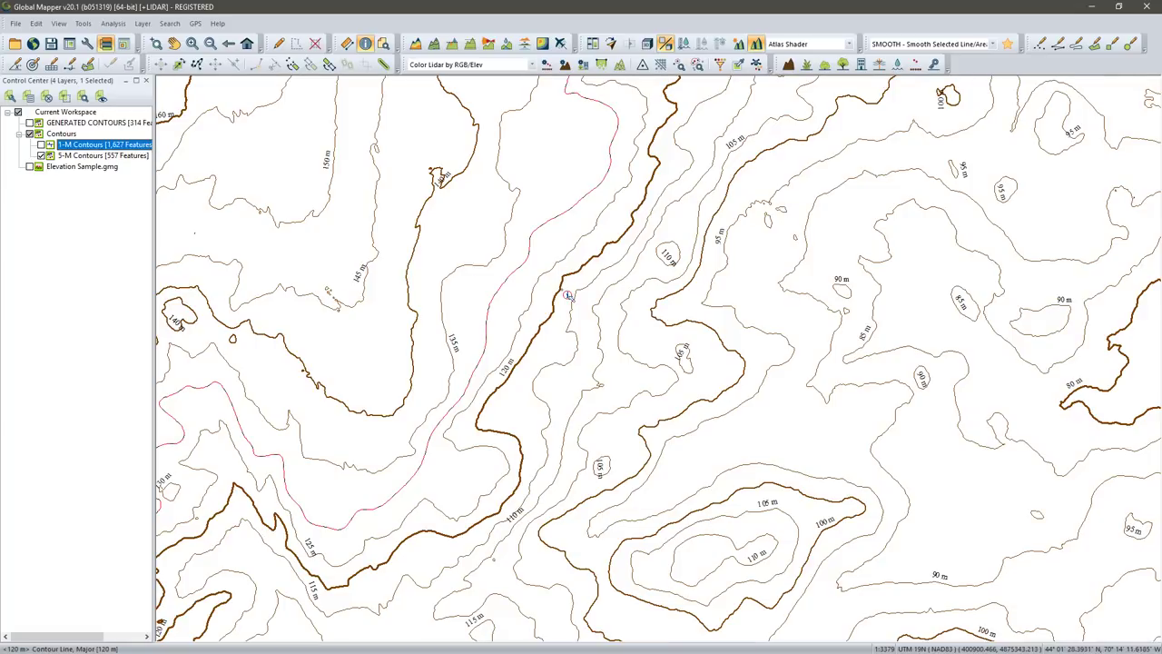
scroll(568, 296, down, 2)
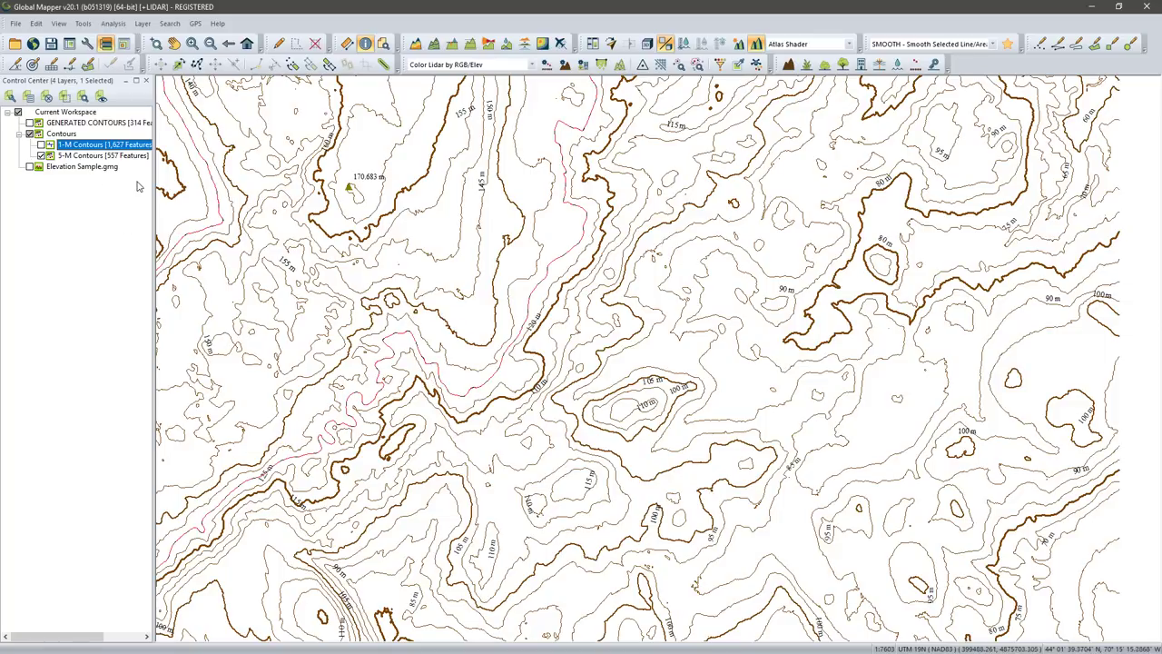
click(78, 156)
Limit the 5-M Contours layer to draw only between map scales 1:2000 and 1:250000
double_click(89, 160)
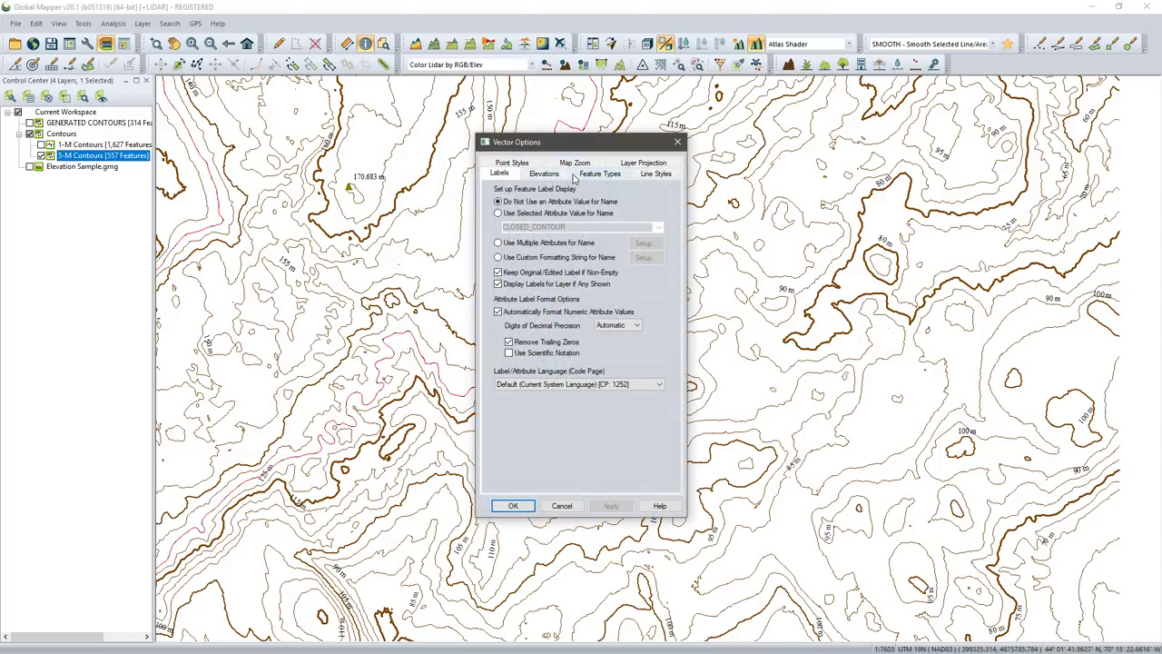
click(576, 165)
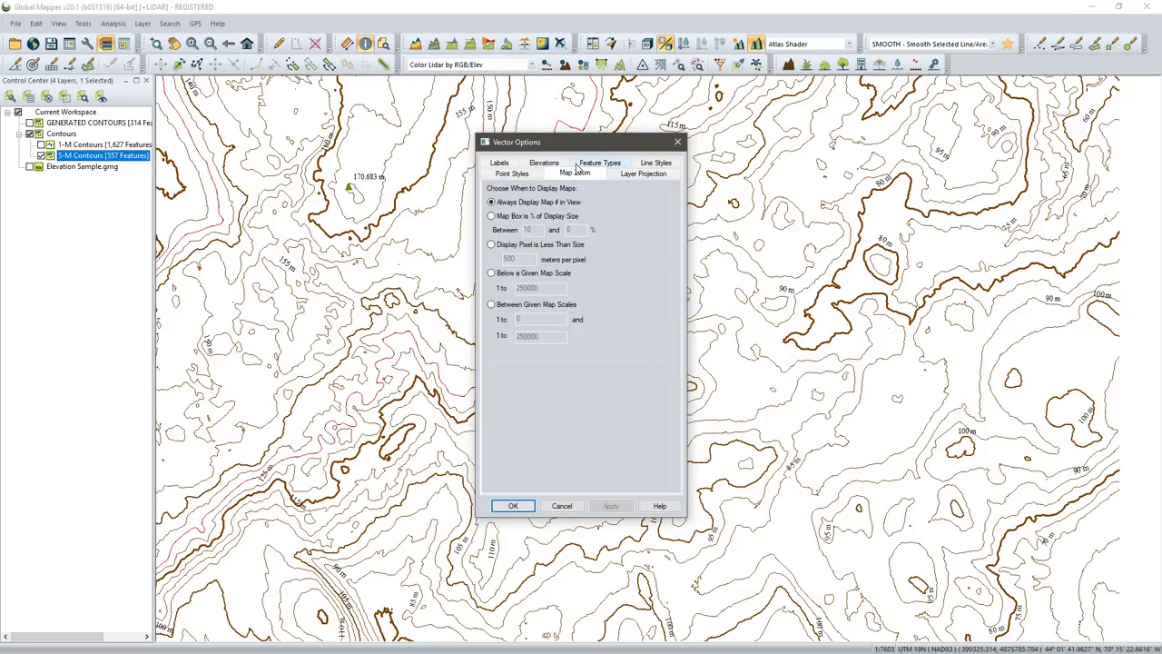
click(492, 306)
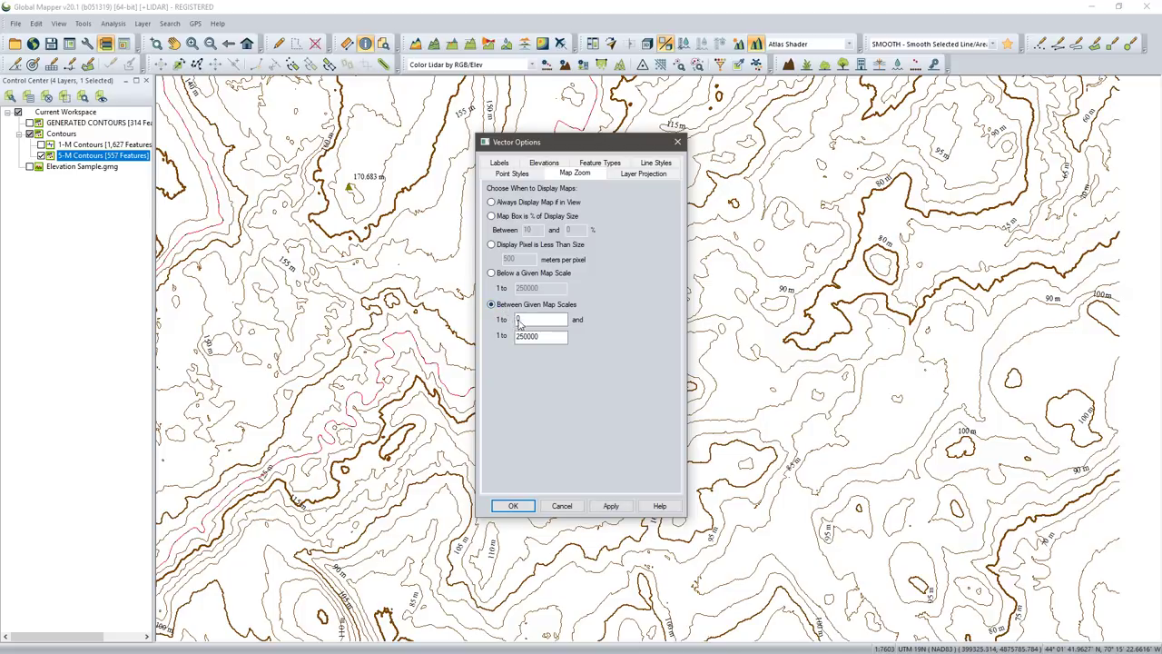
click(521, 320)
click(537, 336)
double_click(519, 320)
text(2000)
click(518, 507)
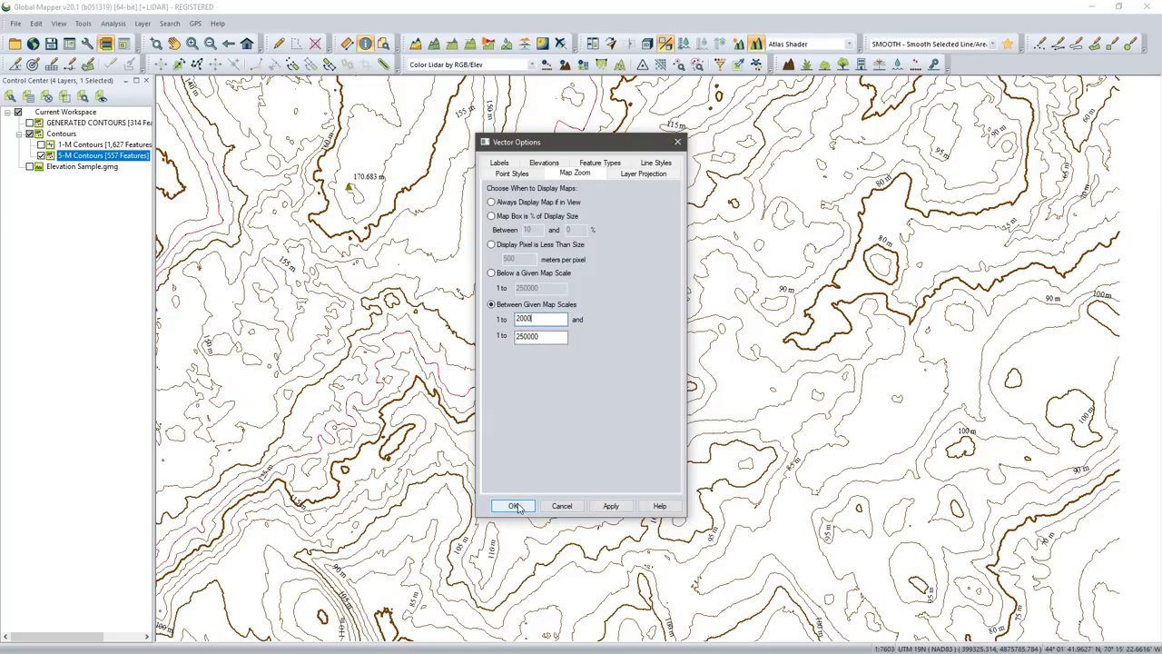
Zoom in and out to confirm the 5-M contours disappear up close, then show only the 1-M contours
scroll(564, 376, up, 3)
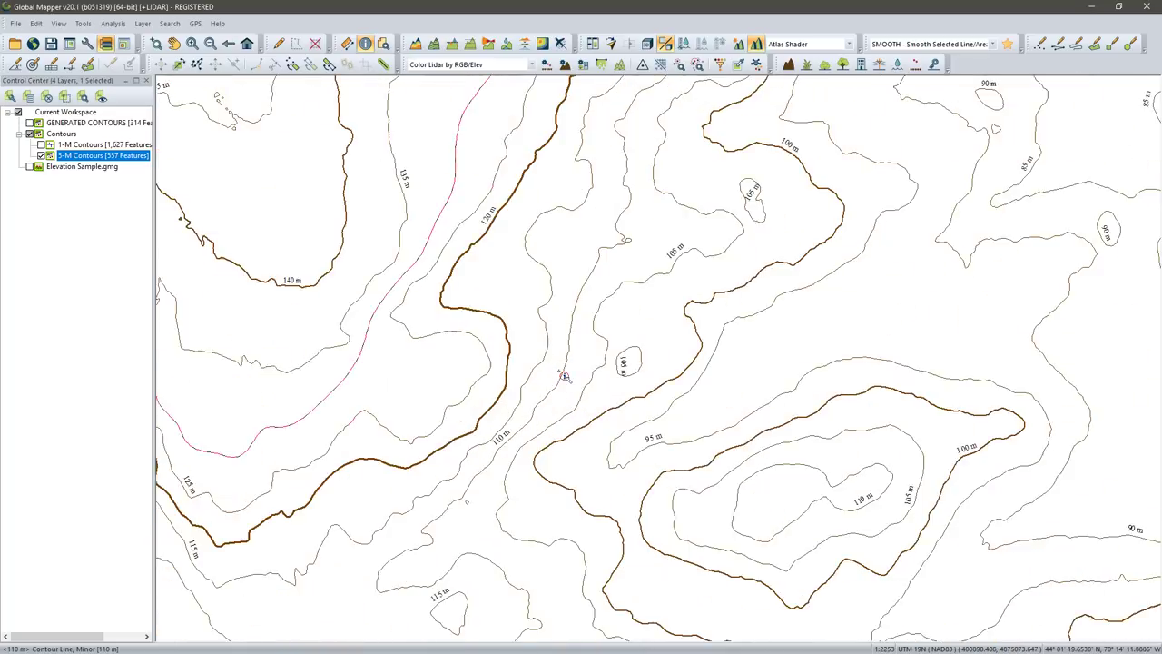
scroll(564, 375, up, 2)
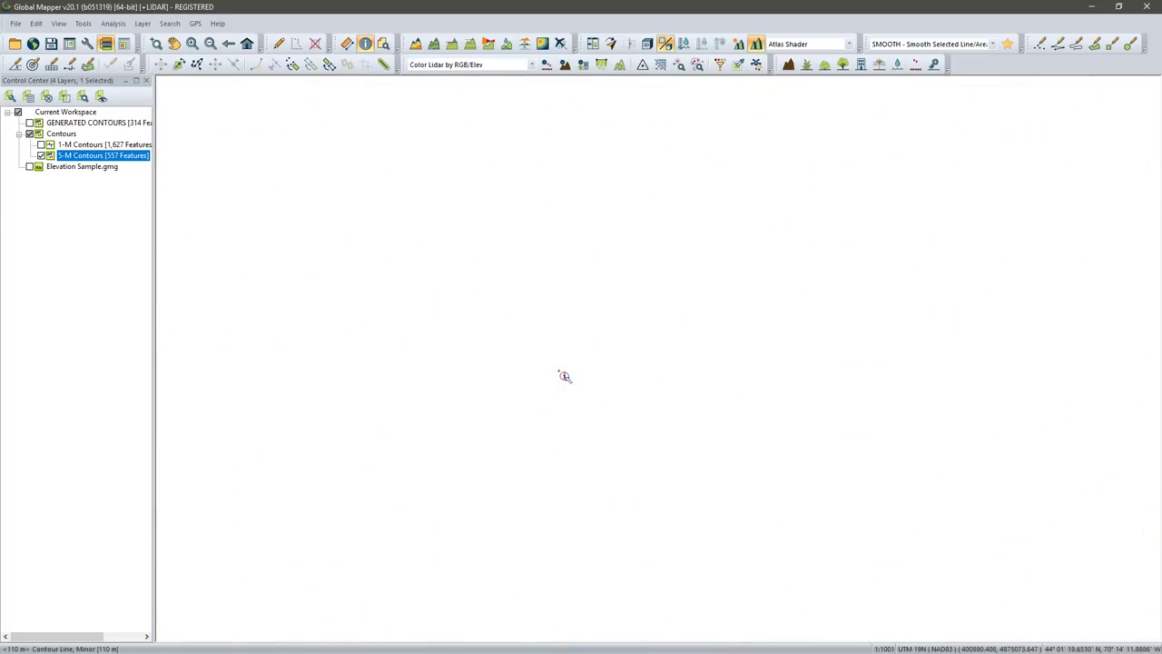
scroll(564, 376, down, 2)
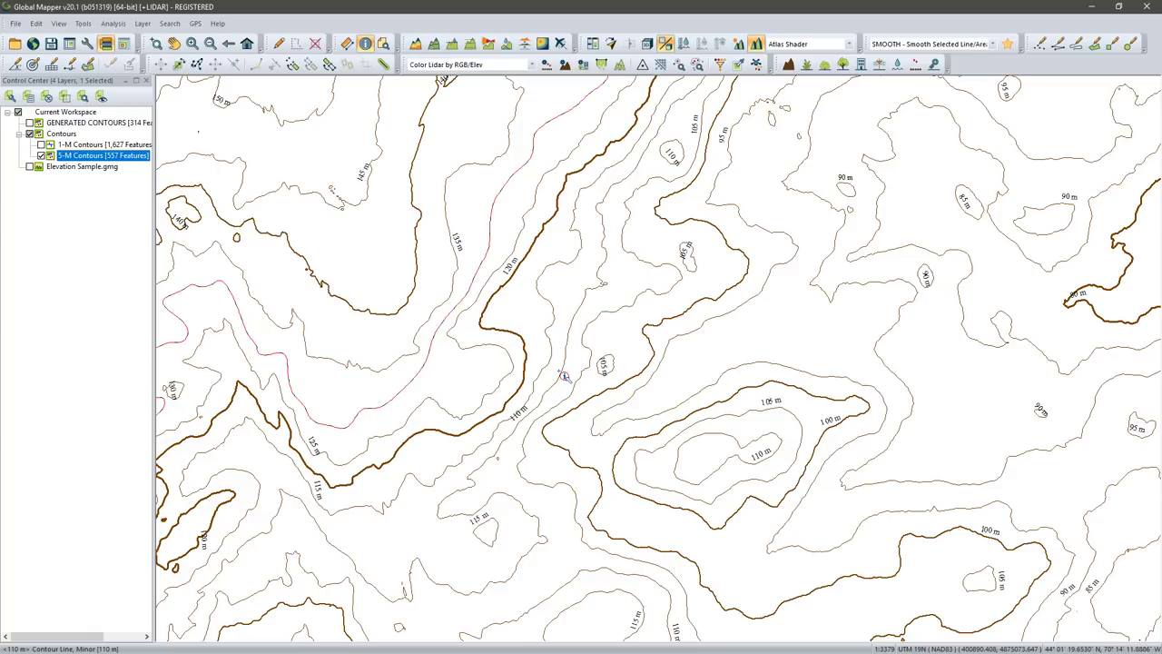
scroll(564, 376, down, 1)
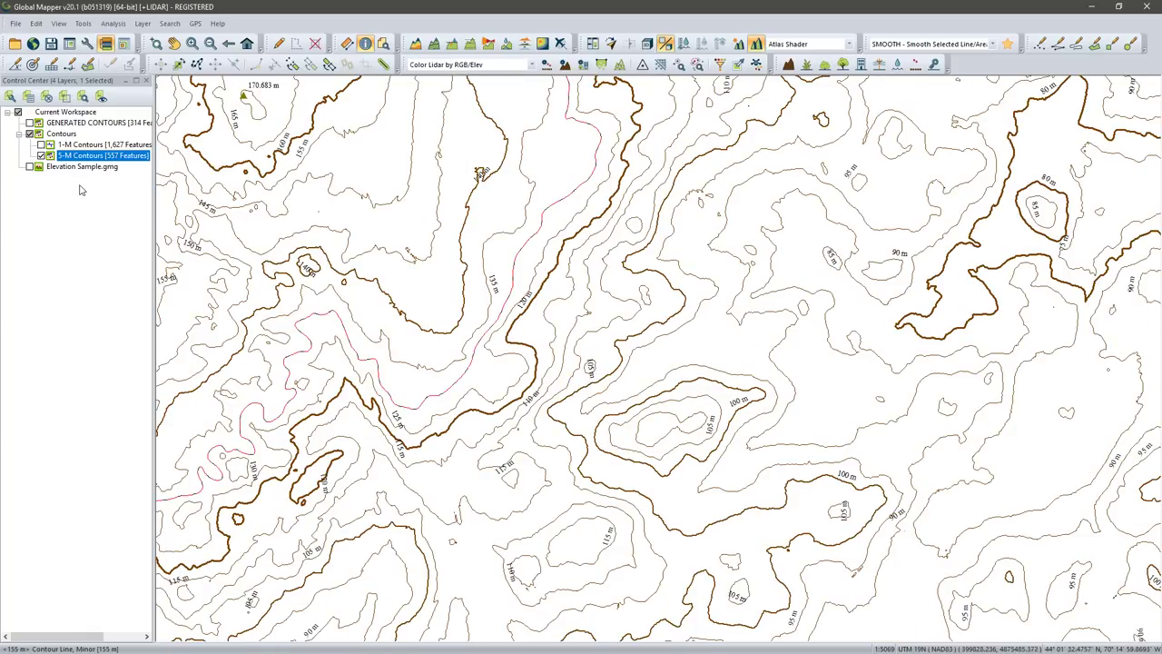
click(40, 155)
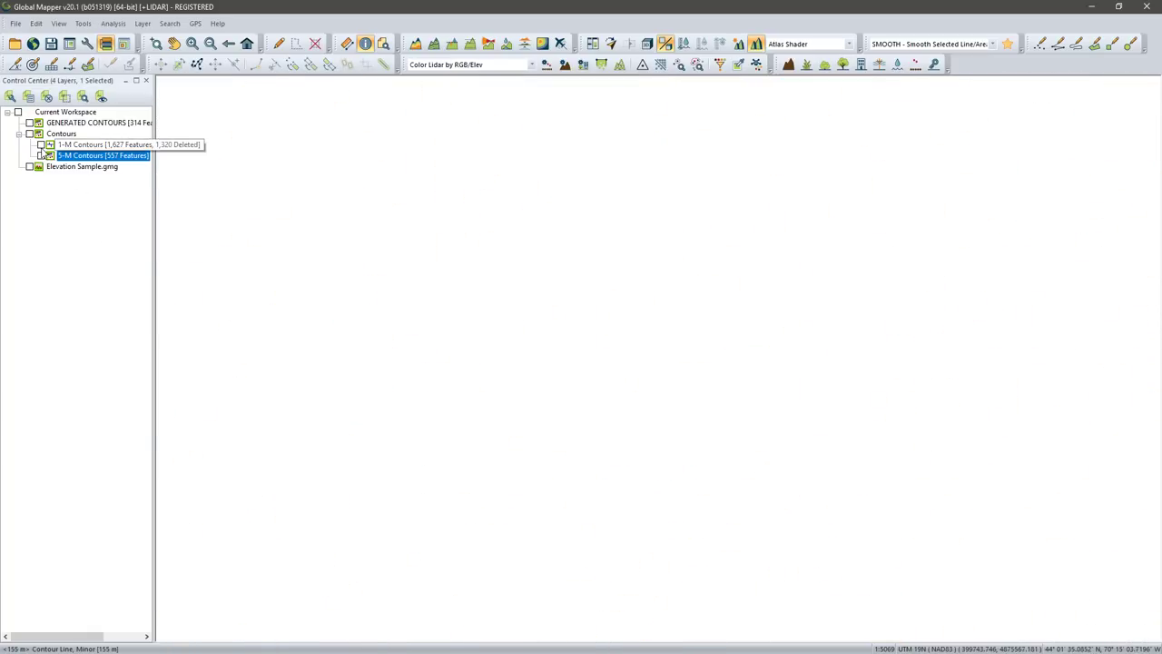
click(41, 144)
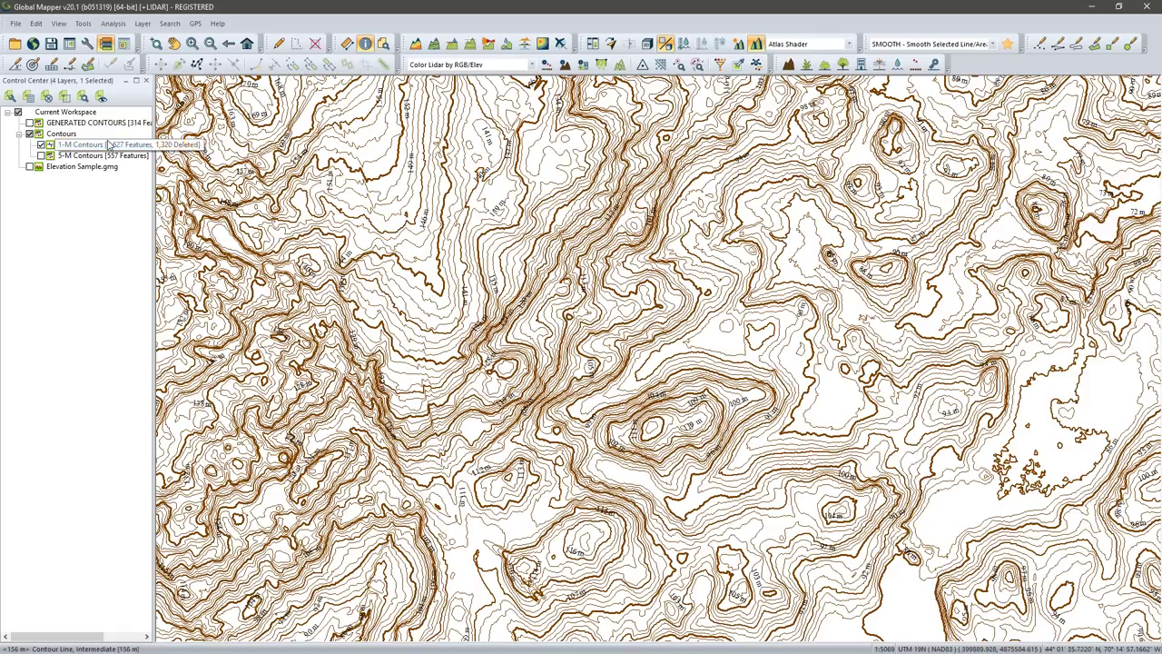
Set the 1-M Contours layer to display only below a 1:2000 map scale
double_click(106, 145)
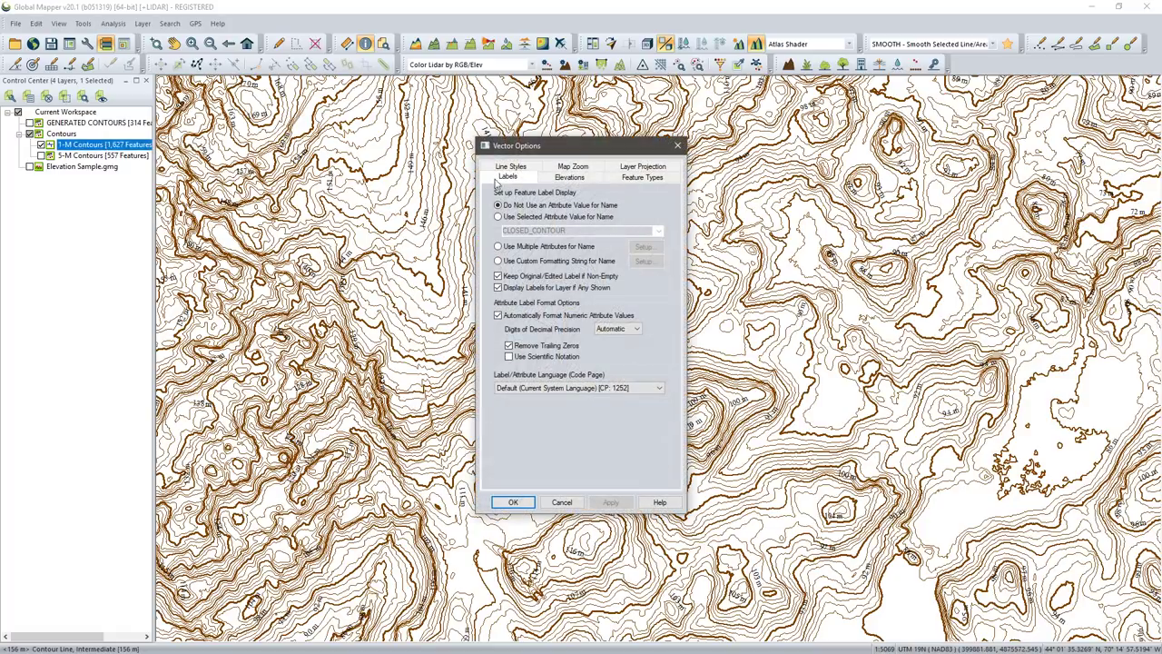
click(557, 168)
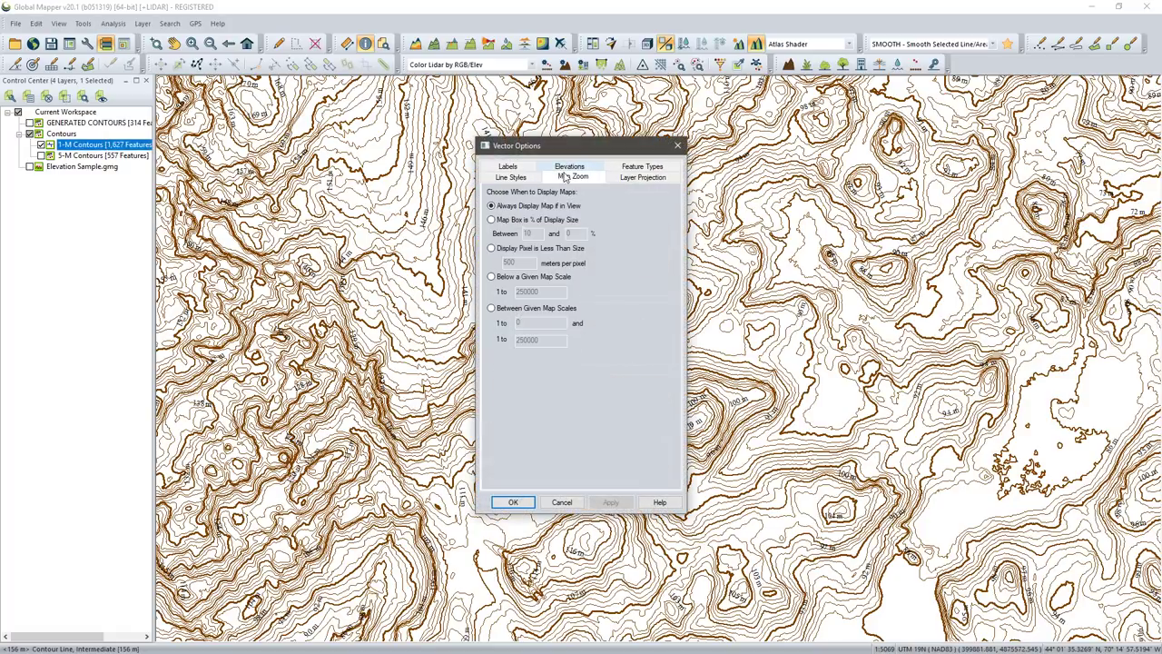
click(491, 276)
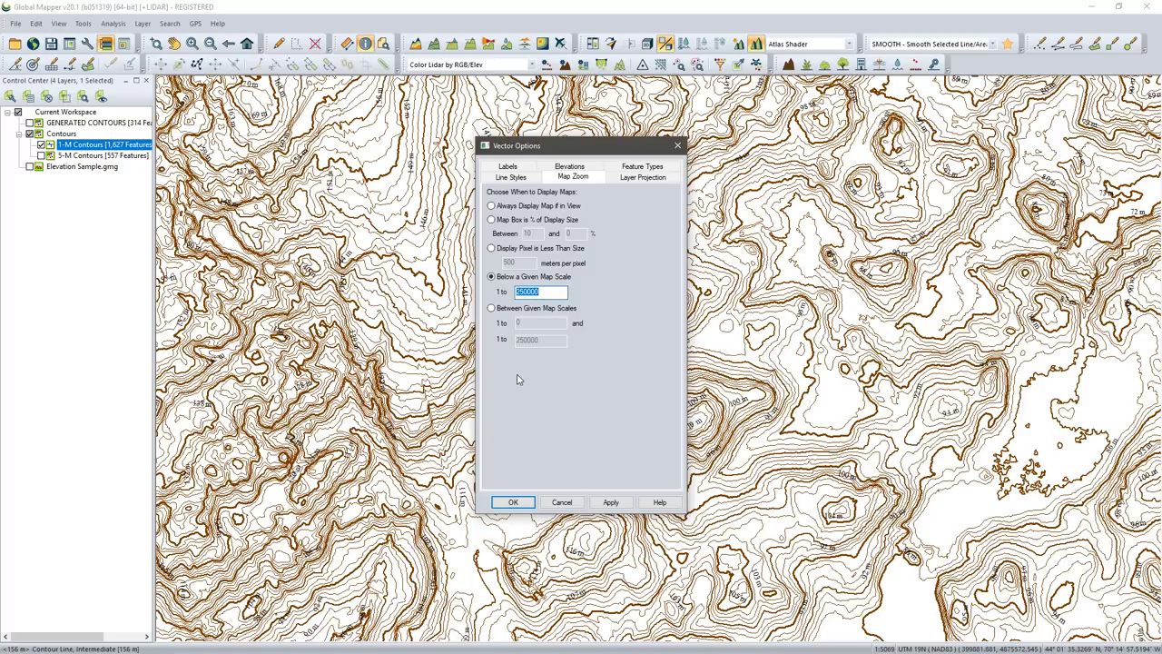
text(2000)
click(513, 503)
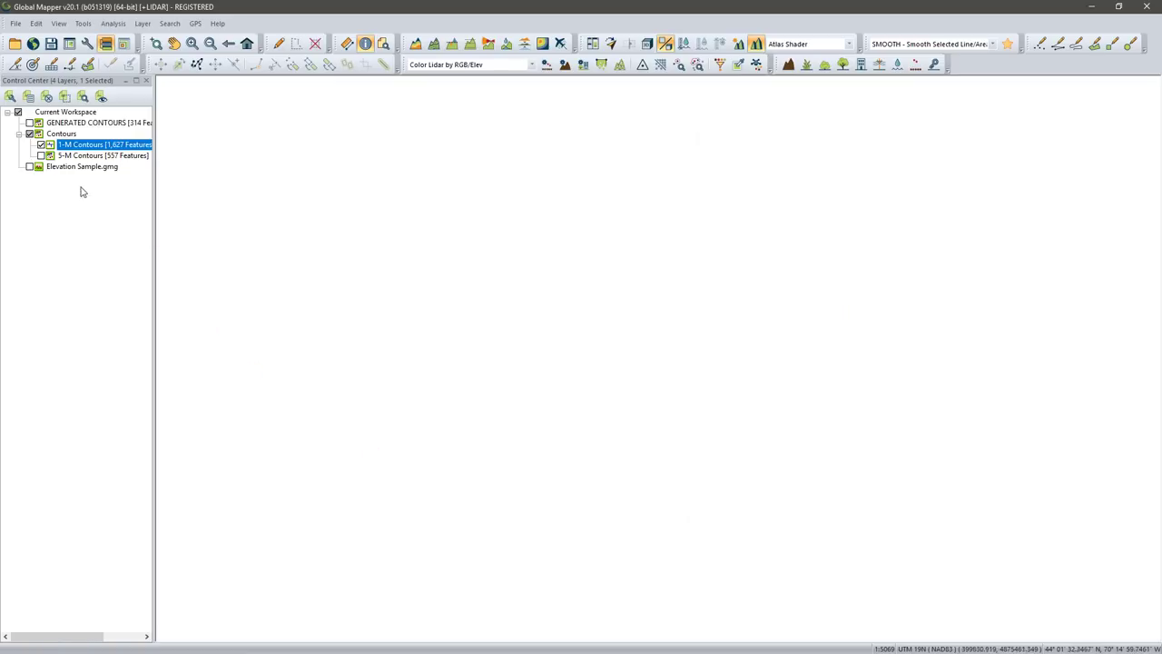
Turn 5-M Contours back on and zoom in and out past 1:2000 to test the 1-M limit
click(42, 156)
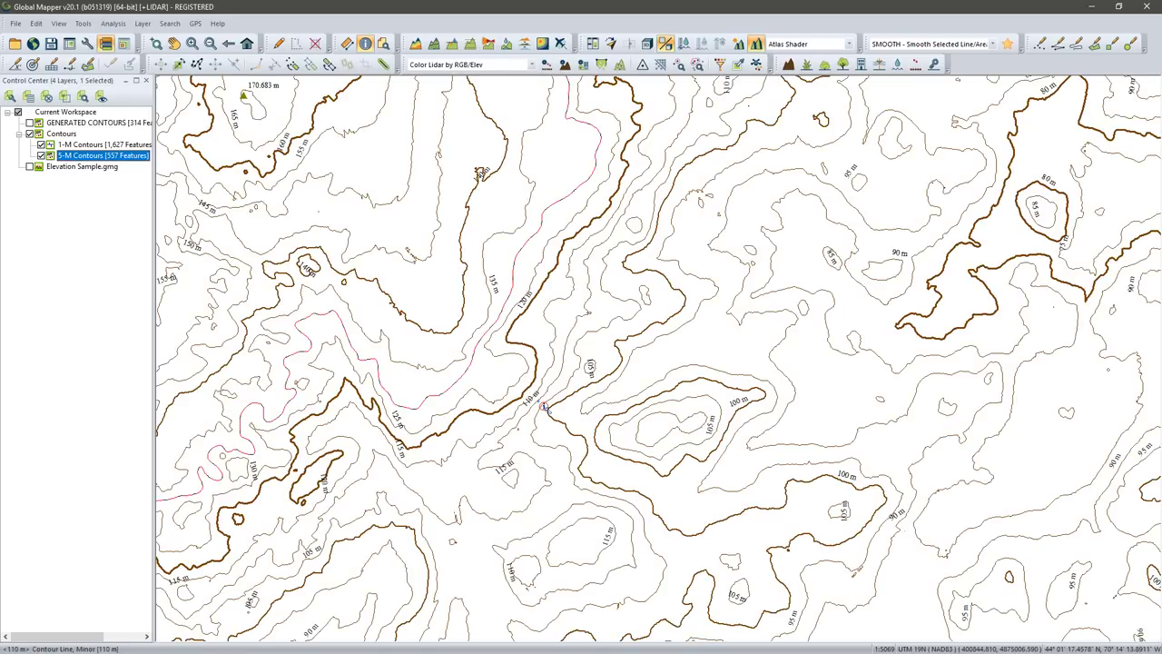
scroll(588, 375, up, 2)
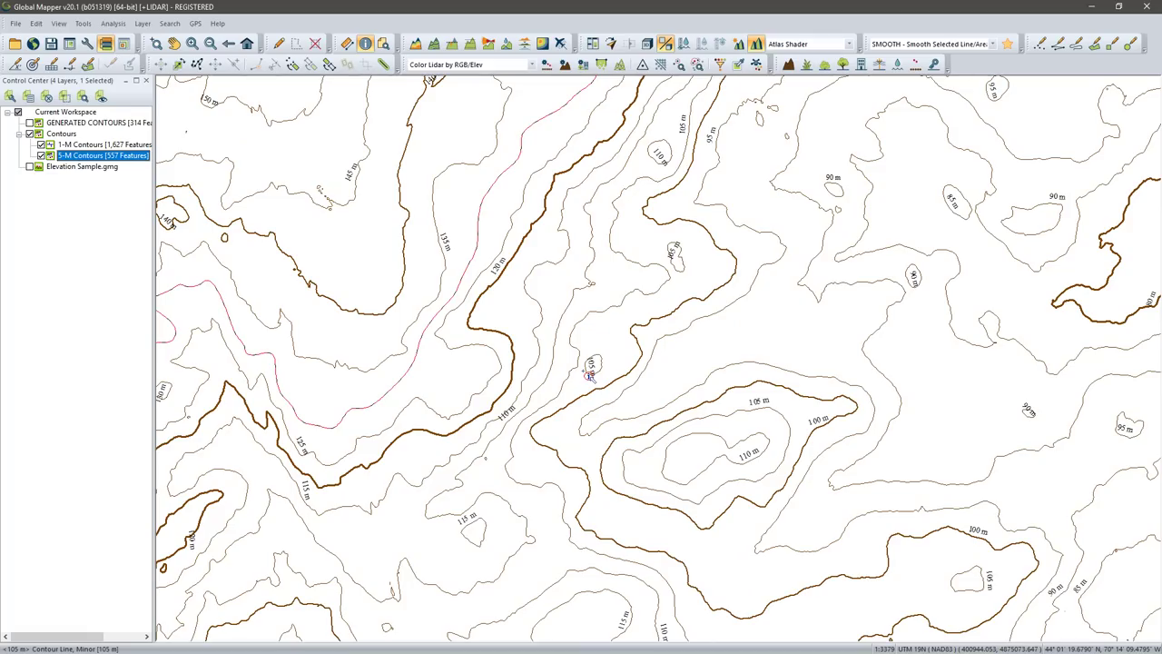
scroll(588, 375, up, 1)
scroll(588, 373, up, 3)
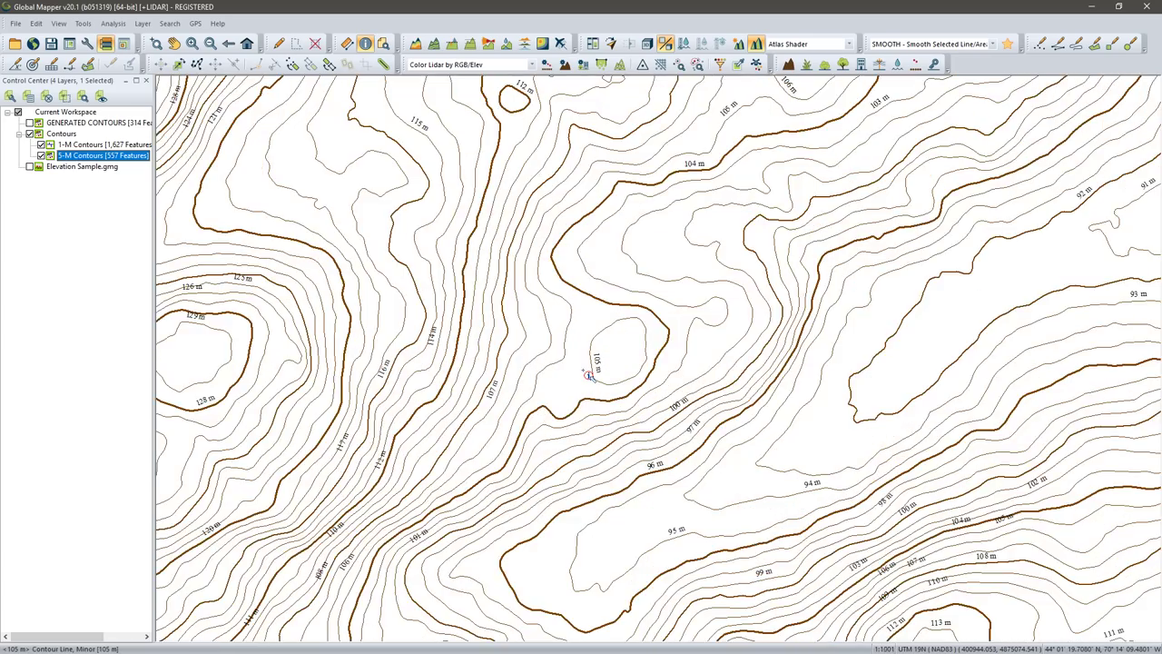
scroll(584, 370, down, 3)
scroll(582, 370, down, 2)
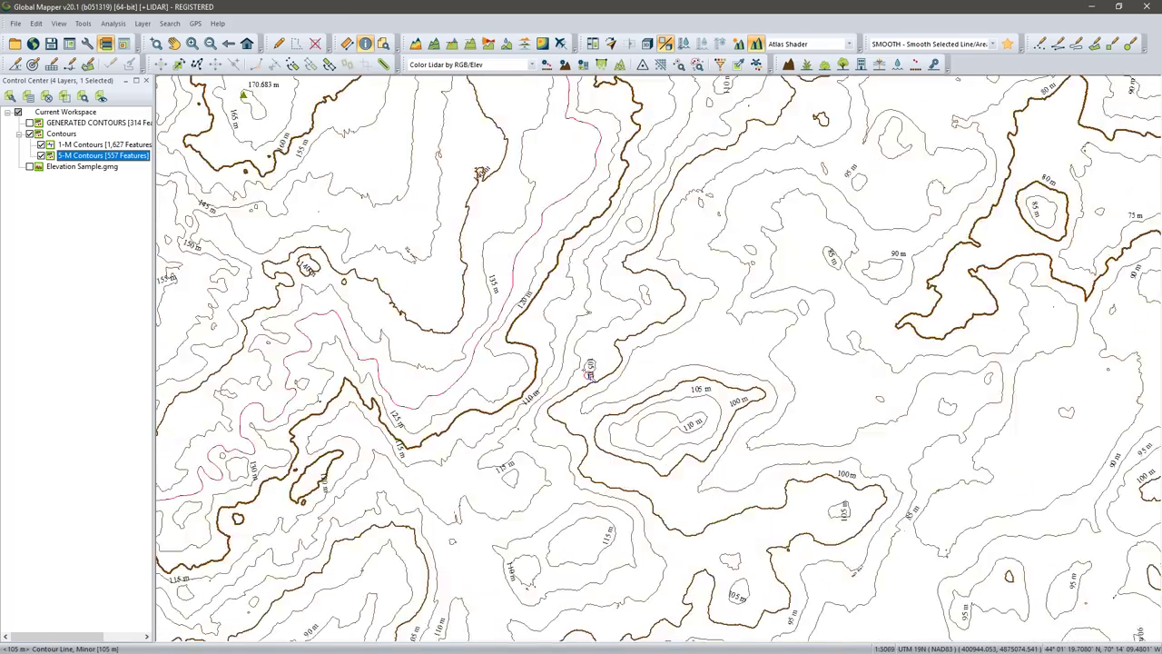
scroll(585, 372, up, 1)
scroll(589, 373, up, 1)
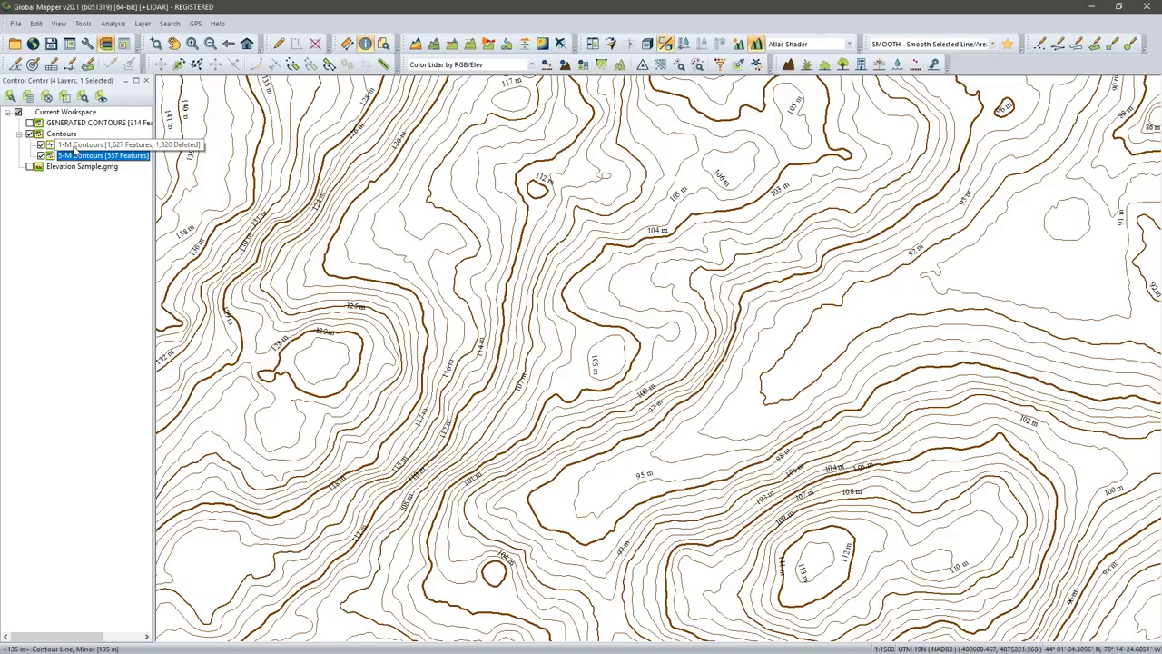
Collapse and hide the Contours group, show the Elevation Sample.gmg grid, and zoom out
click(19, 134)
click(30, 134)
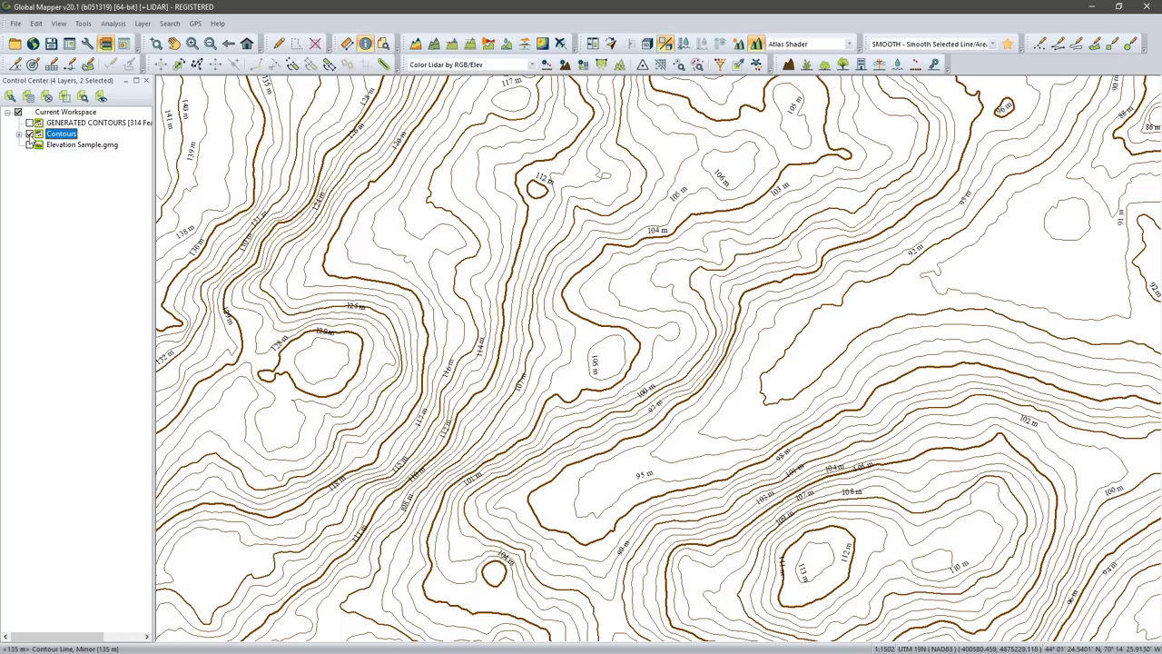
click(30, 134)
click(30, 134)
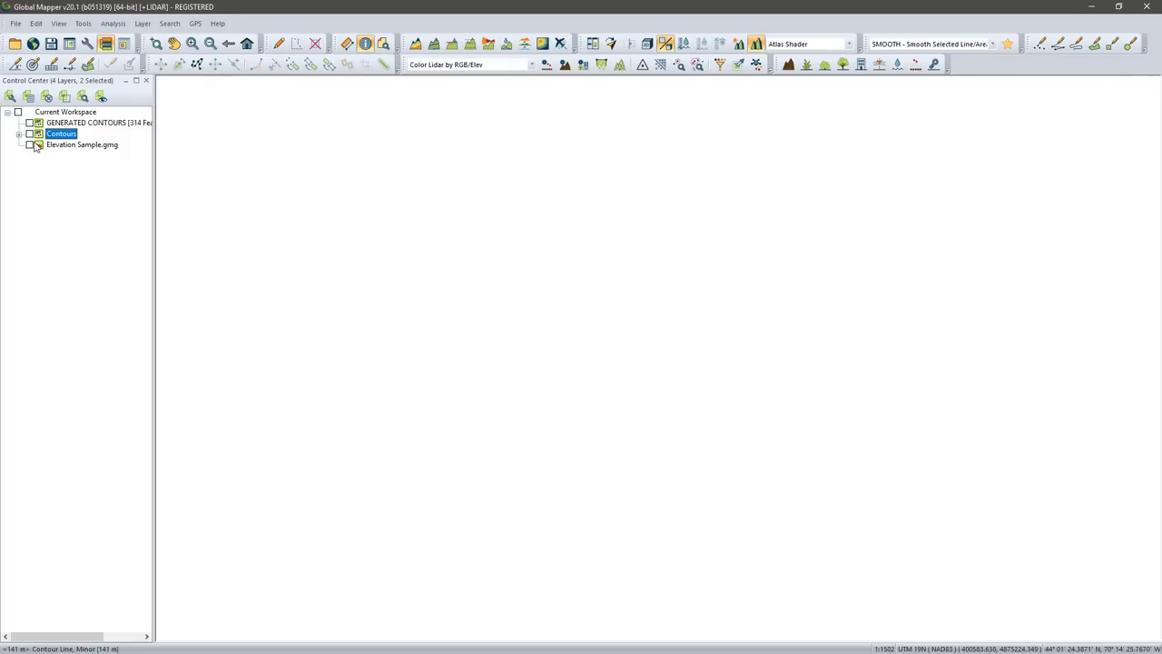
click(30, 145)
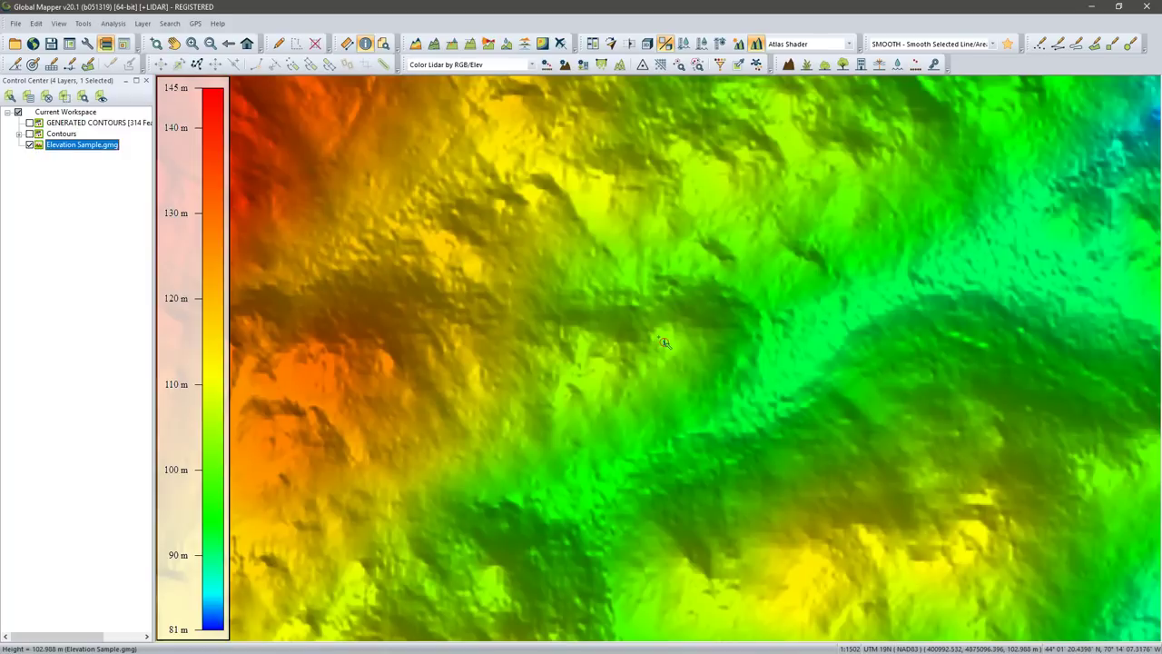
scroll(661, 337, down, 2)
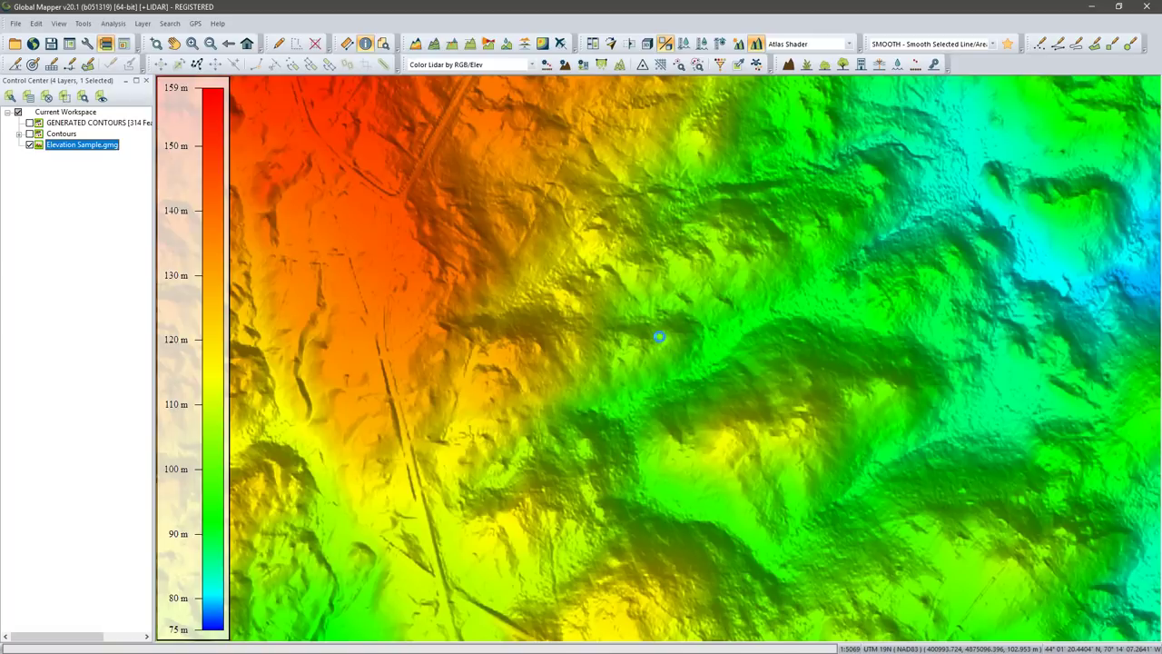
scroll(661, 336, down, 1)
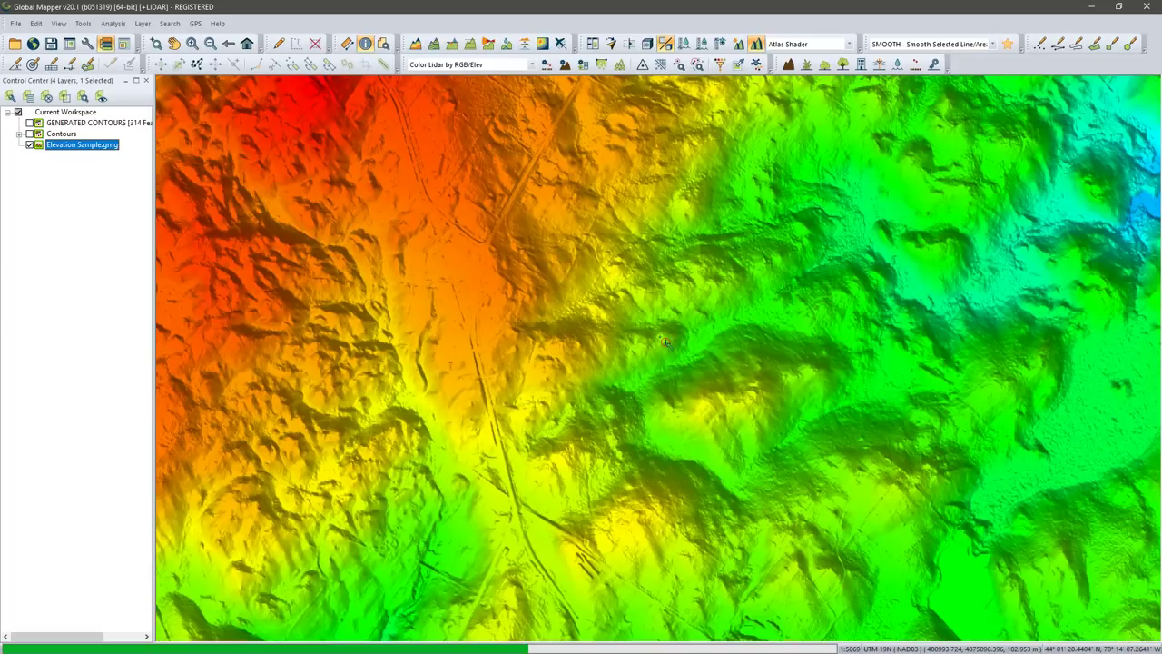
In Generate Contours, restrict output to the specified height and set the interval to 150
click(434, 44)
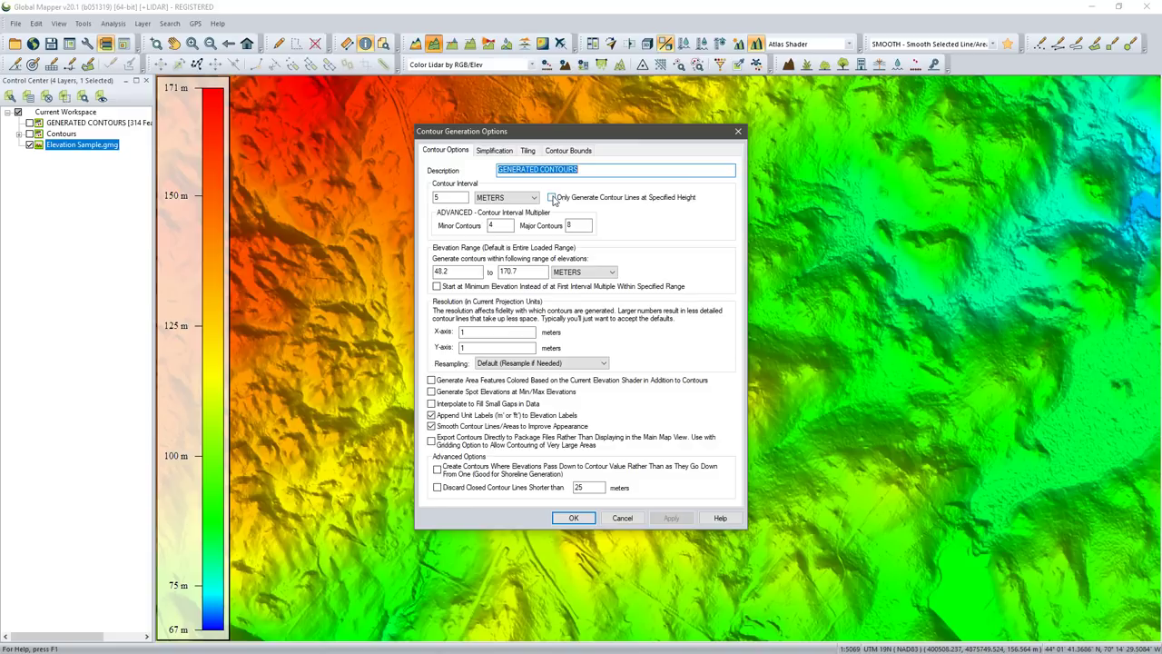
click(552, 198)
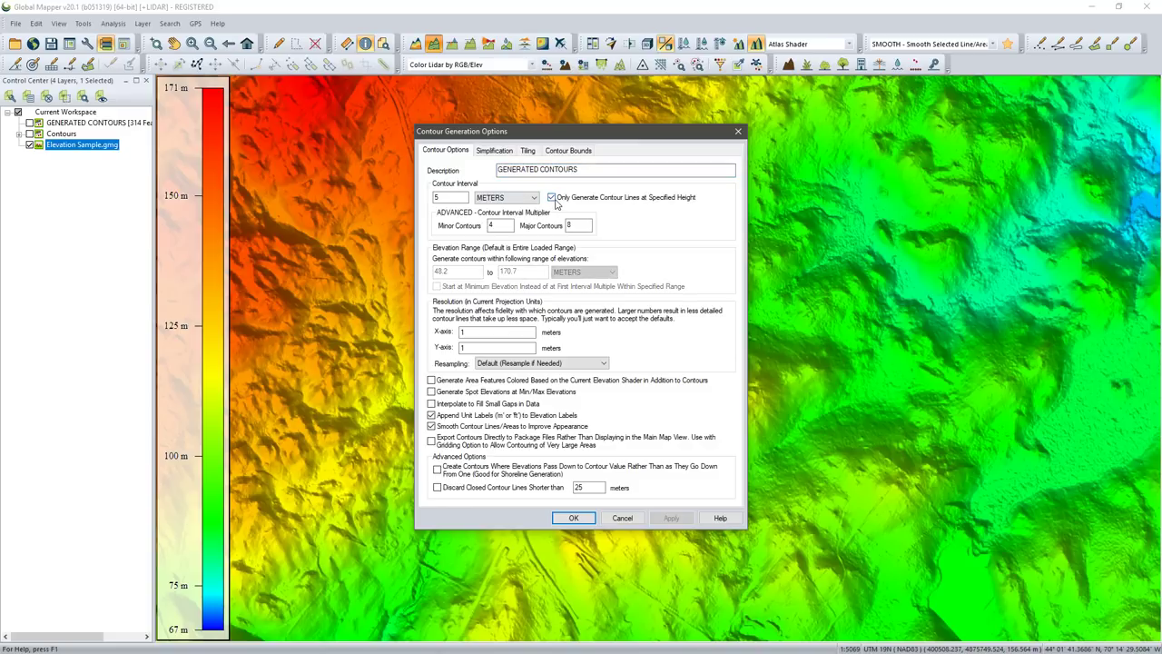
double_click(436, 198)
text(150)
Generate the 150 m area contours, recentre and zoom out, then hide Elevation Sample.gmg
click(574, 519)
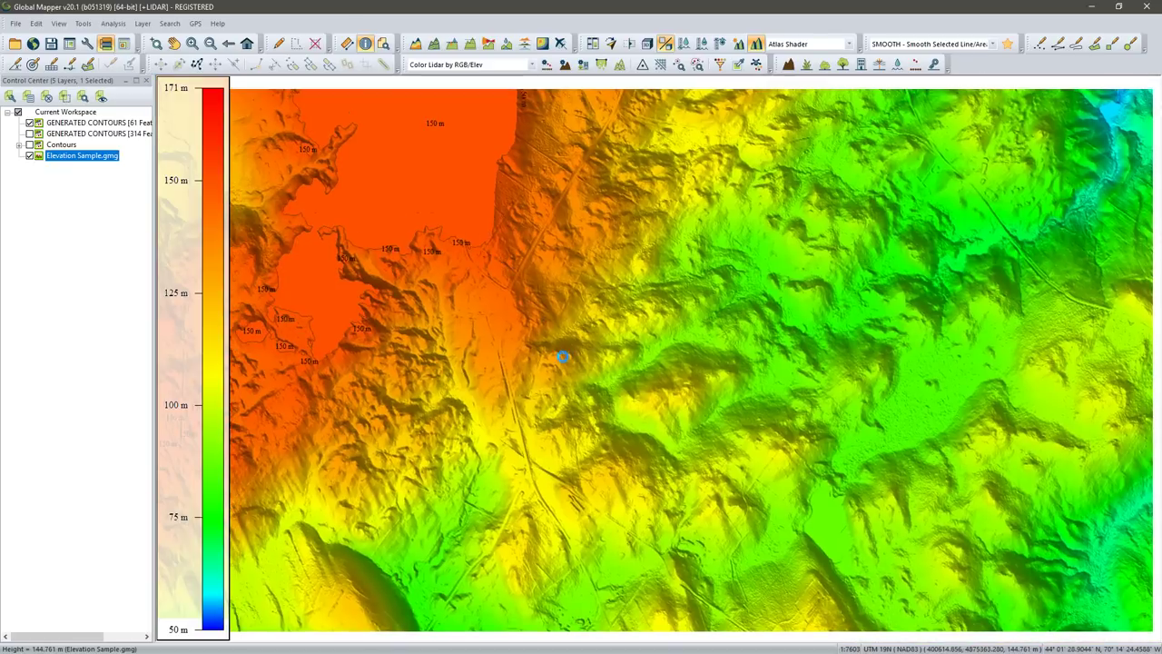
drag(562, 357, 631, 464)
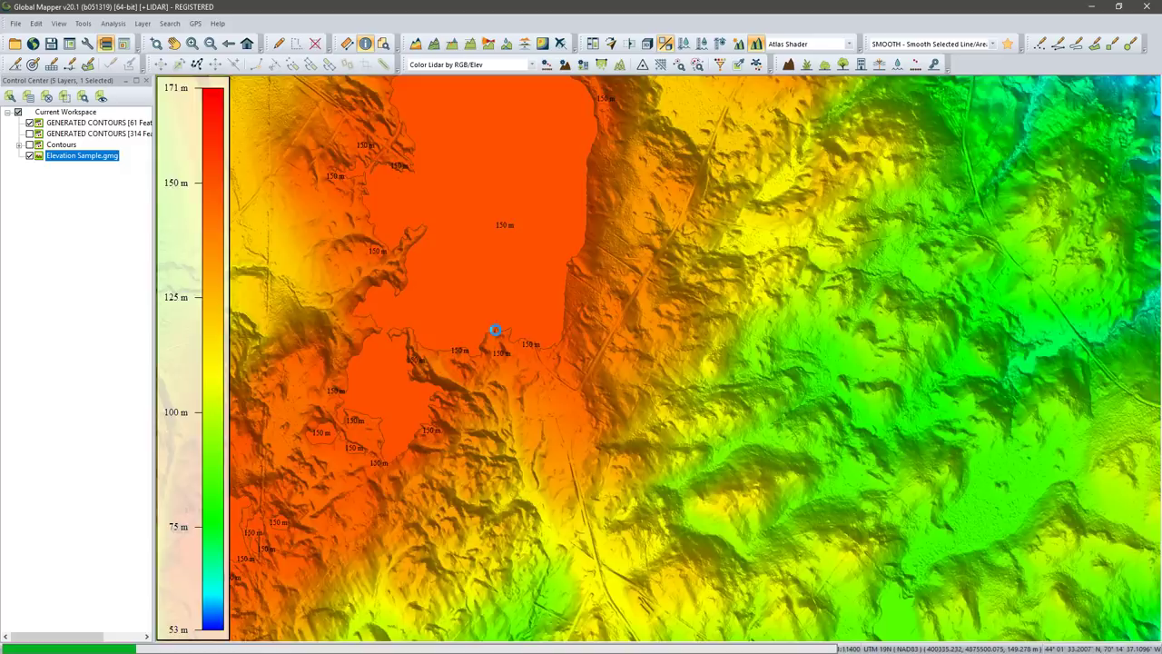
scroll(494, 333, down, 1)
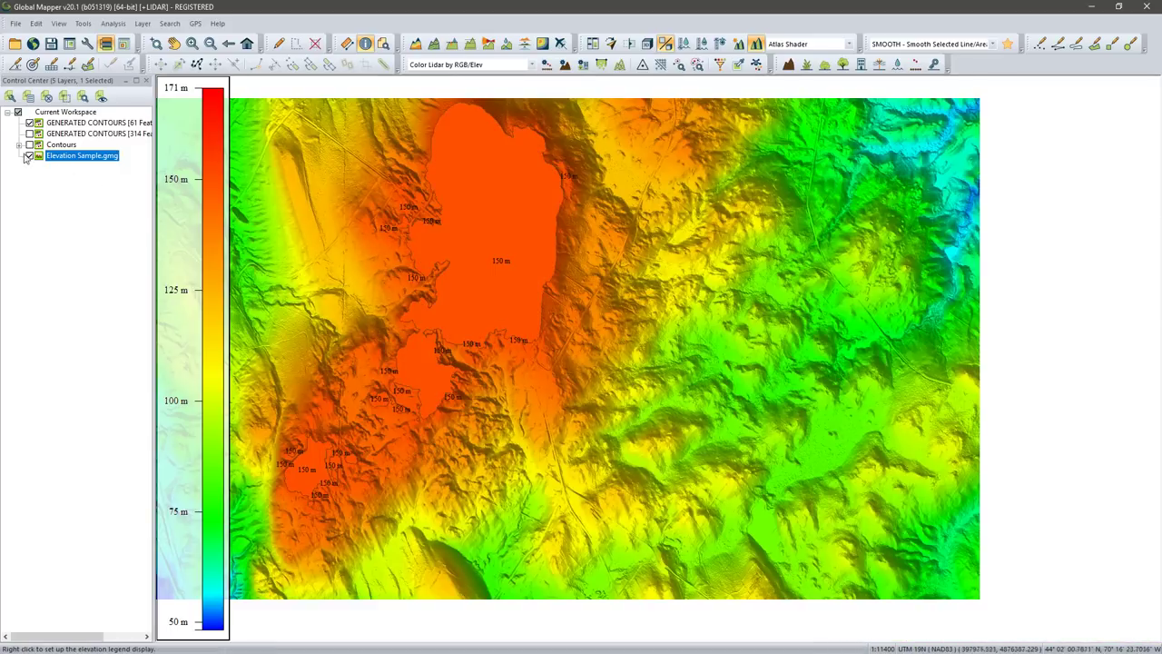
click(29, 156)
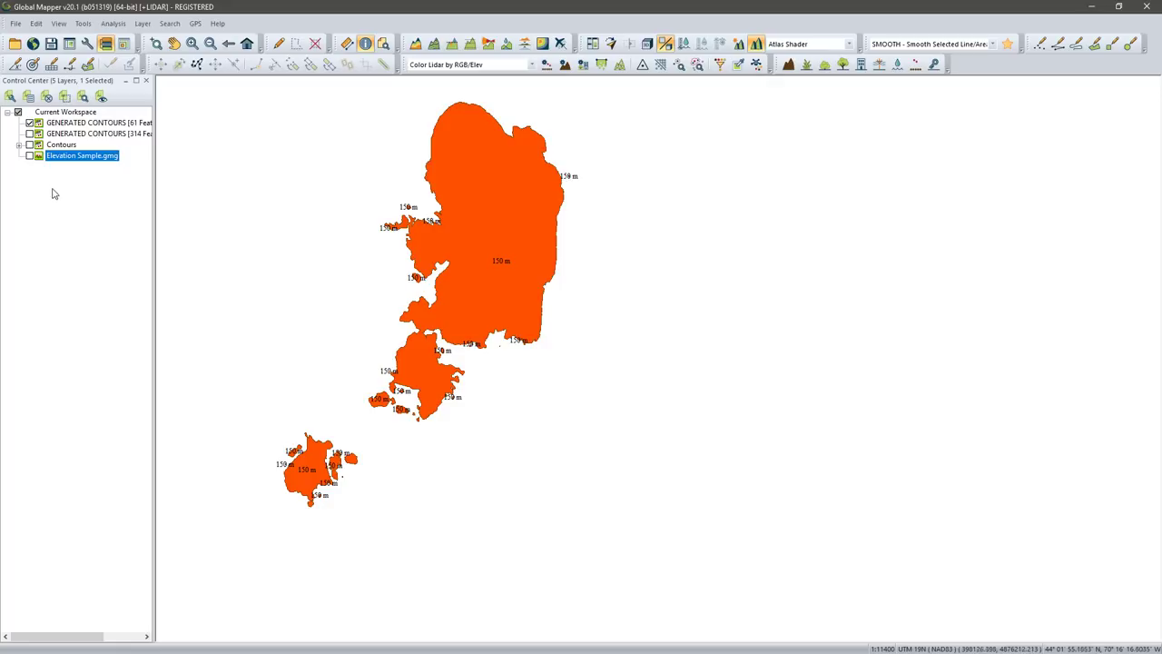
Hide the 61-feature polygon layer and show the 314-feature GENERATED CONTOURS layer
click(29, 123)
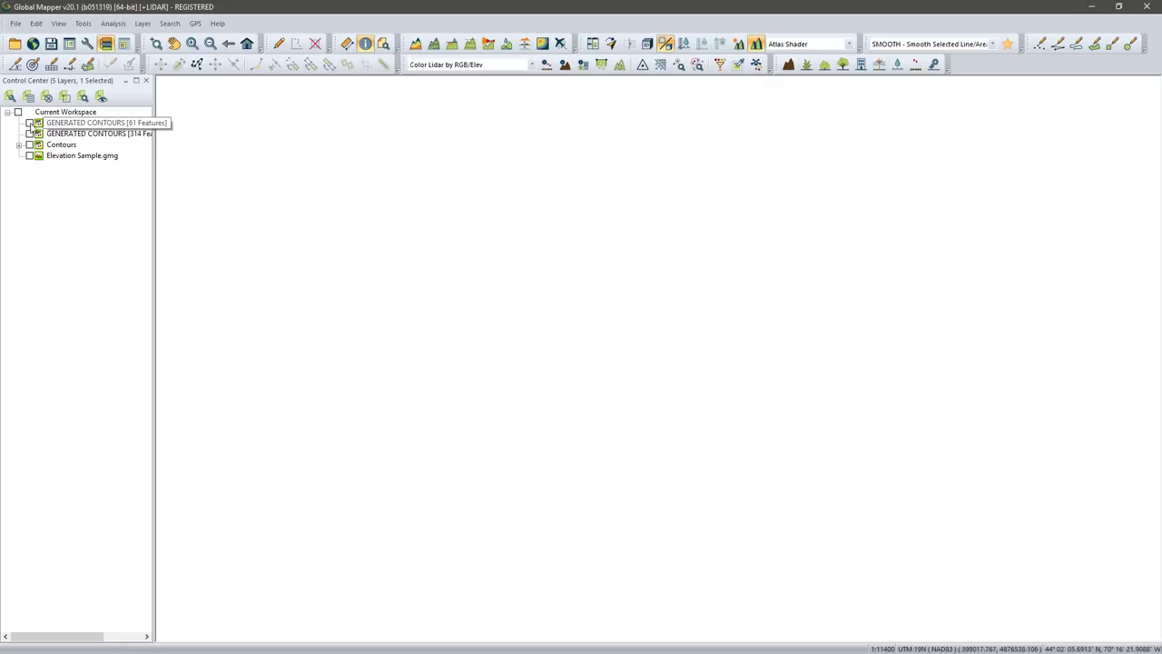
click(29, 134)
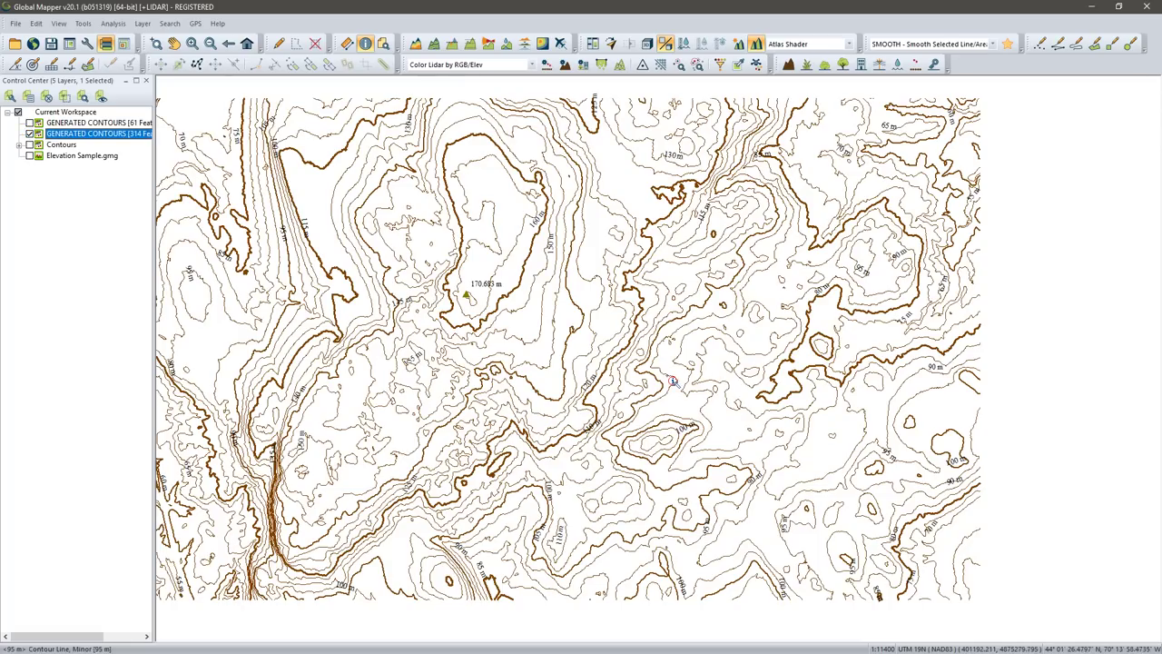